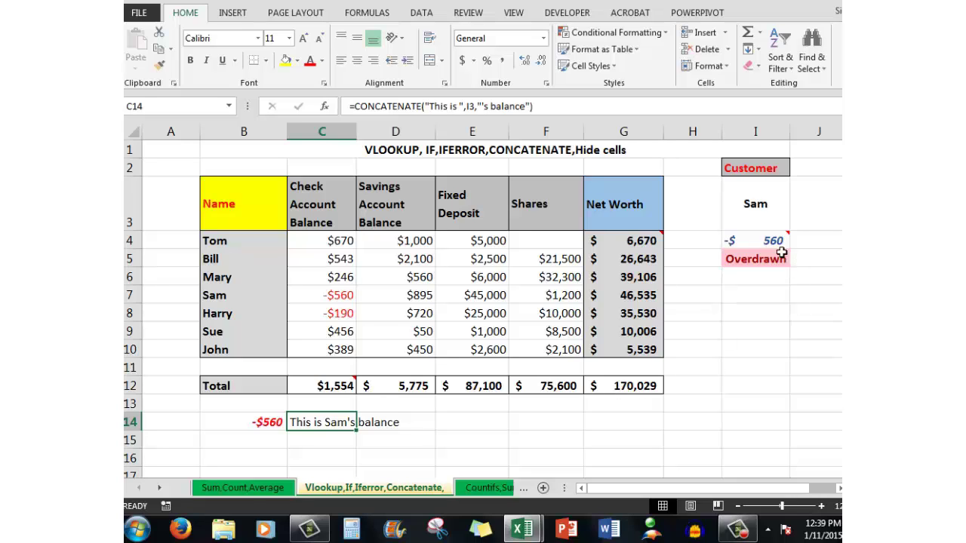
# Look over the Vlookup,If,Iferror,Concatenate and Countifs,Sumifs worksheets and return to the Sum,Count,Average worksheet
pyautogui.moveTo(768, 244)
pyautogui.click(356, 492)
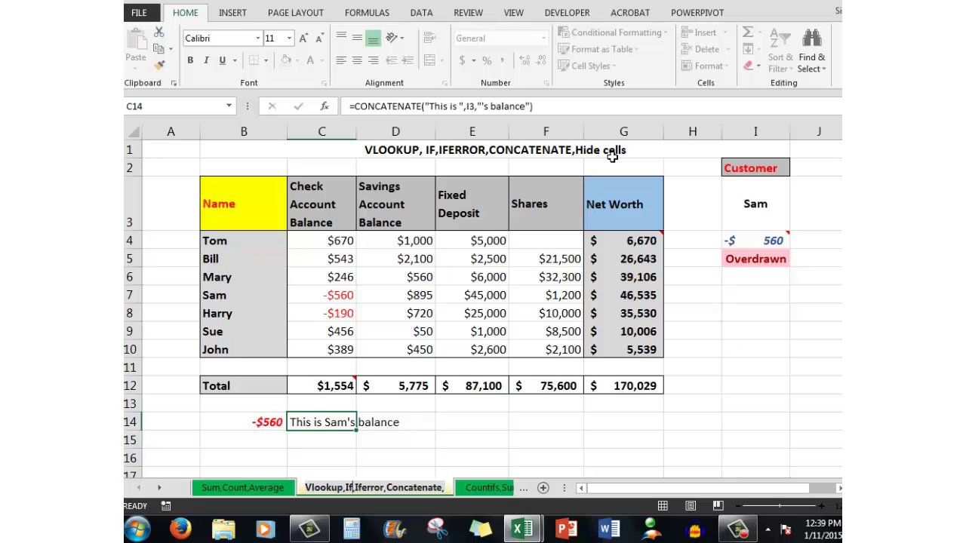
pyautogui.click(483, 490)
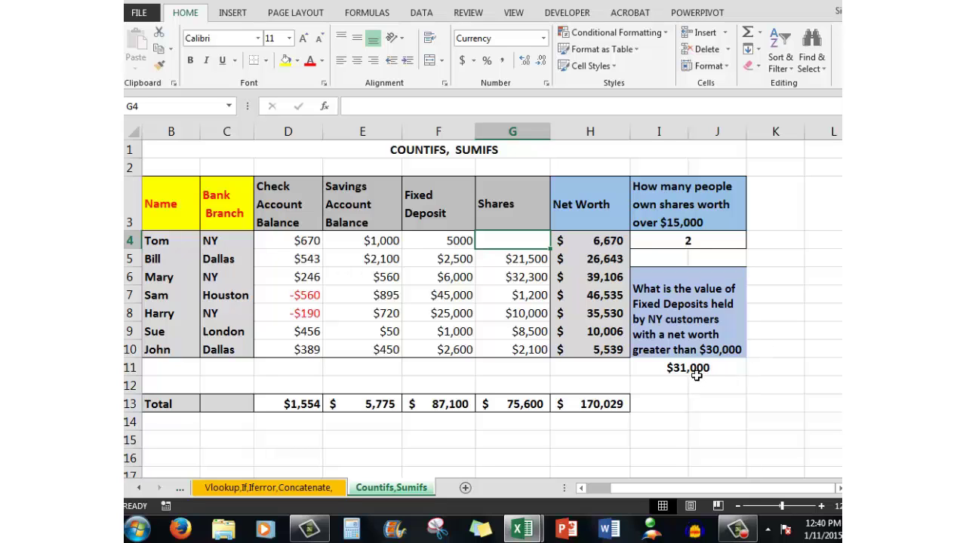
pyautogui.click(179, 489)
pyautogui.click(181, 489)
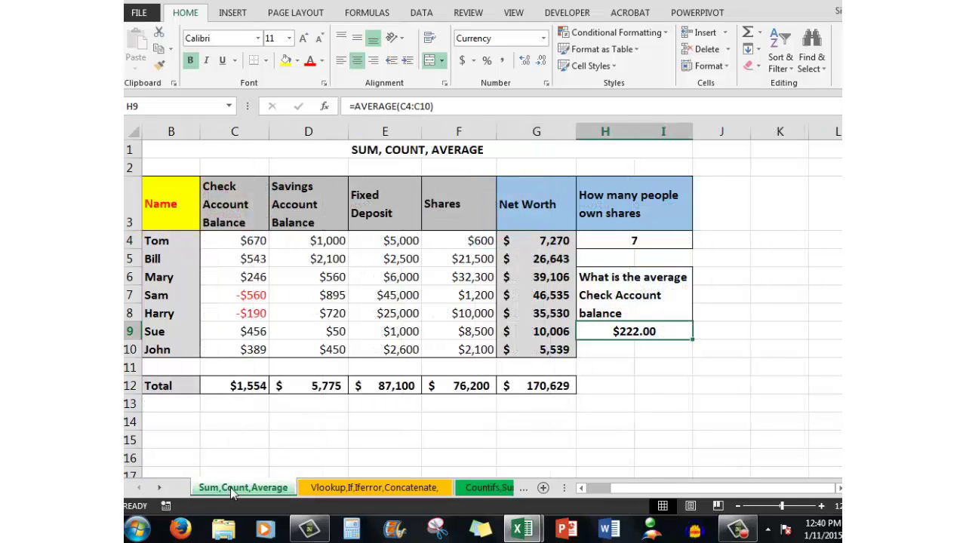
pyautogui.click(232, 489)
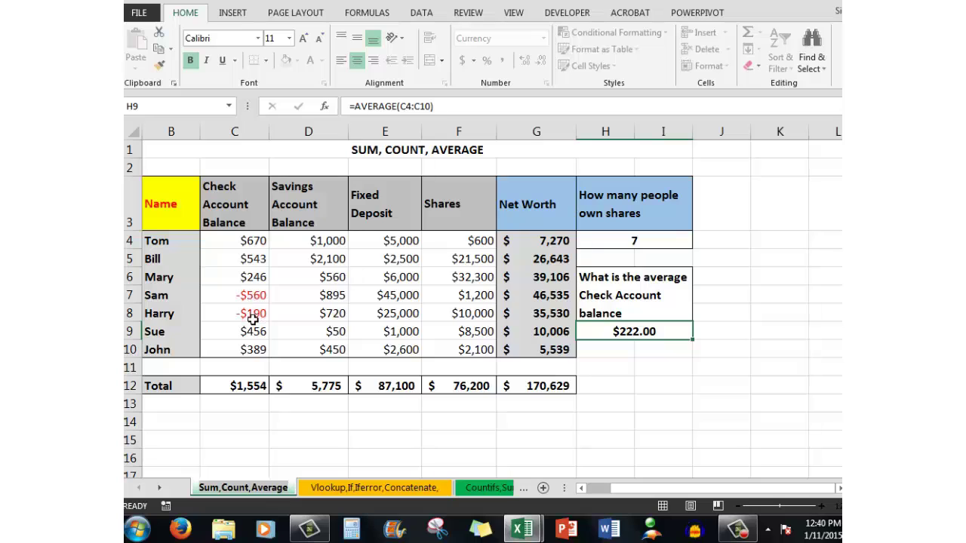
# Insert an AutoSum total of C4:C11 for the Check Account Balance column in C12
pyautogui.click(240, 391)
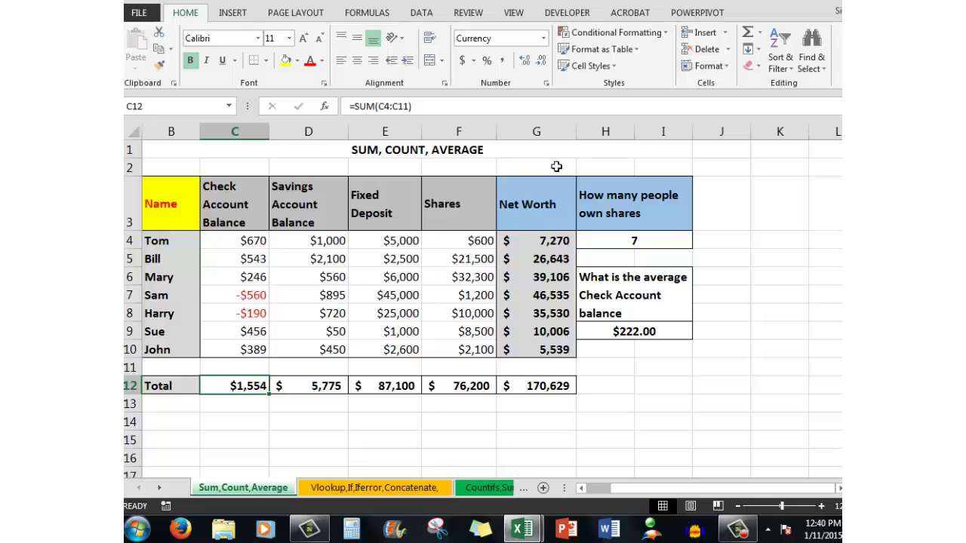
pyautogui.click(759, 37)
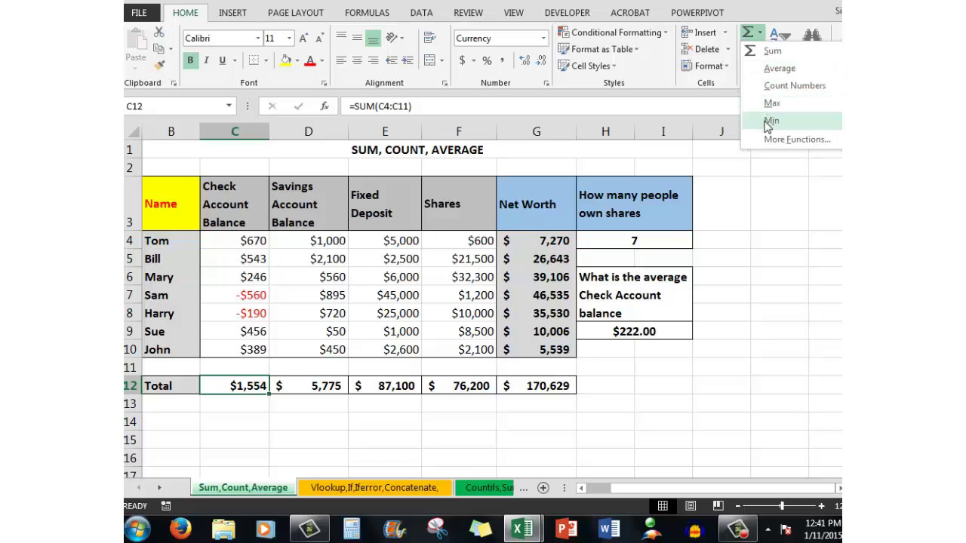
pyautogui.click(771, 52)
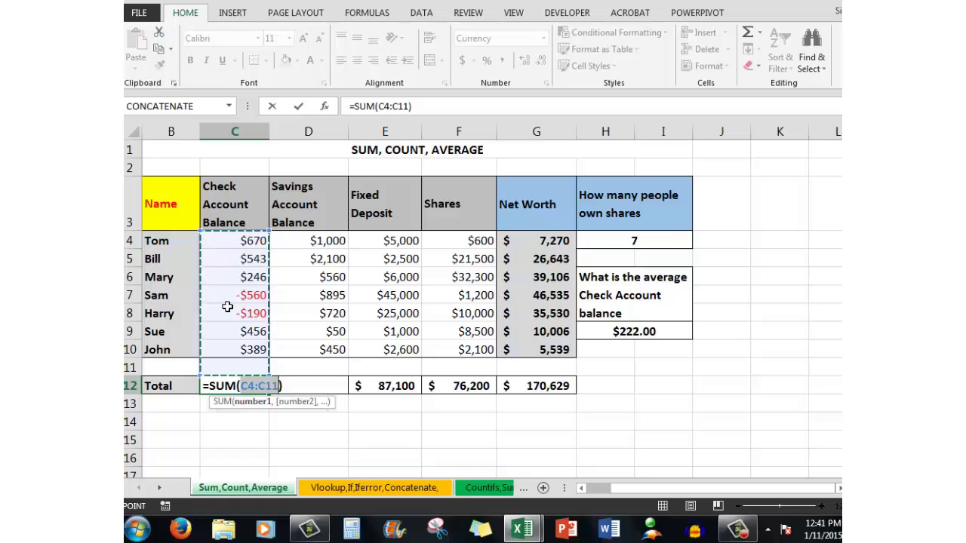
pyautogui.hotkey('ctrl', 'Return')
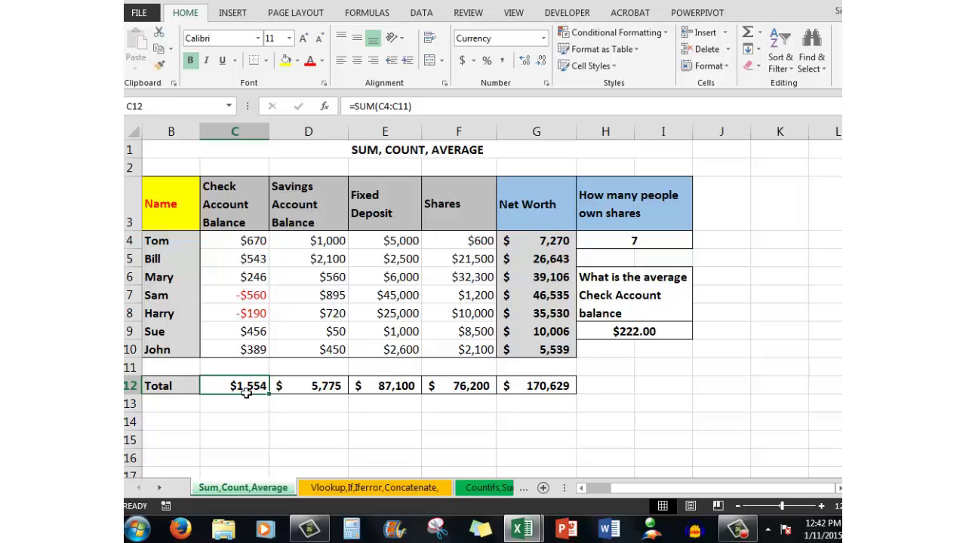
# Examine the SUM formulas in the Total row for Savings Account Balance, Fixed Deposit and Net Worth
pyautogui.click(313, 389)
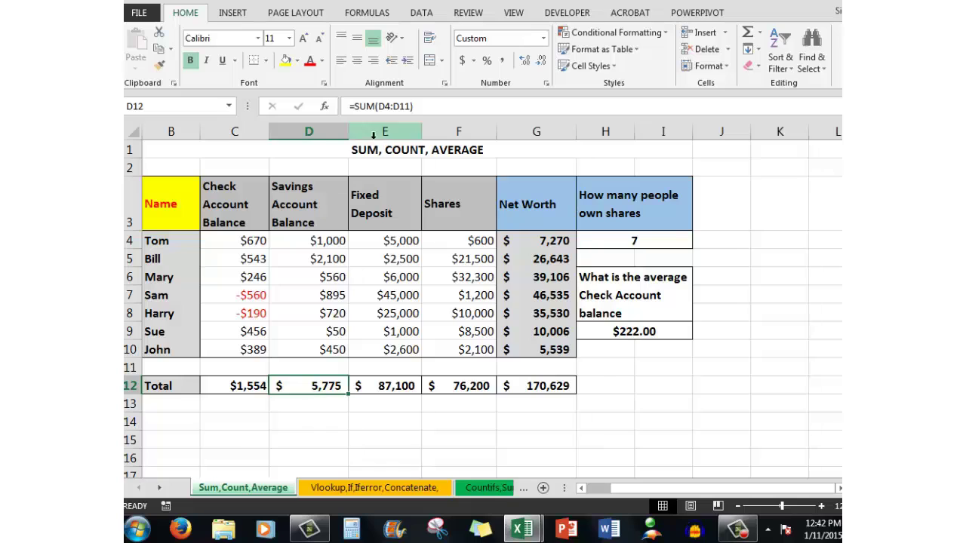
pyautogui.click(393, 390)
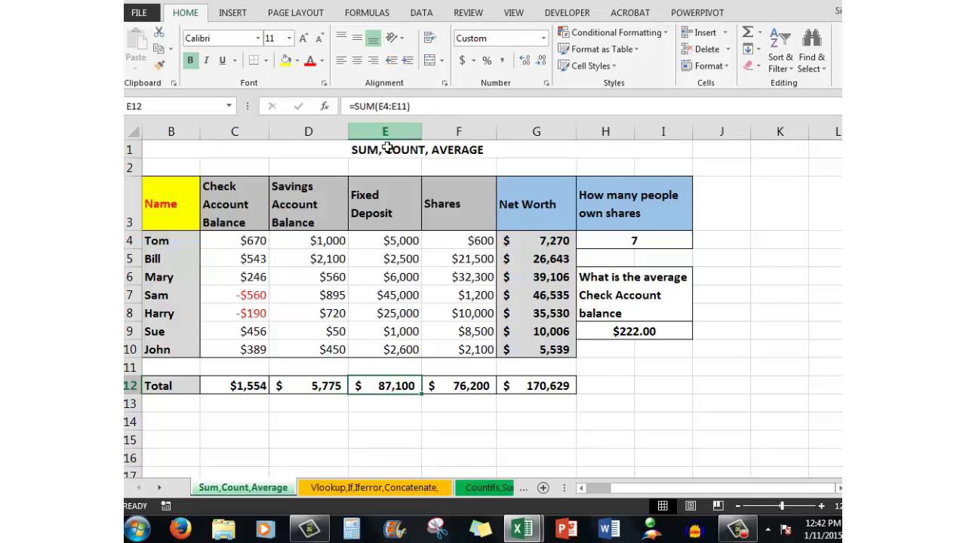
pyautogui.click(536, 390)
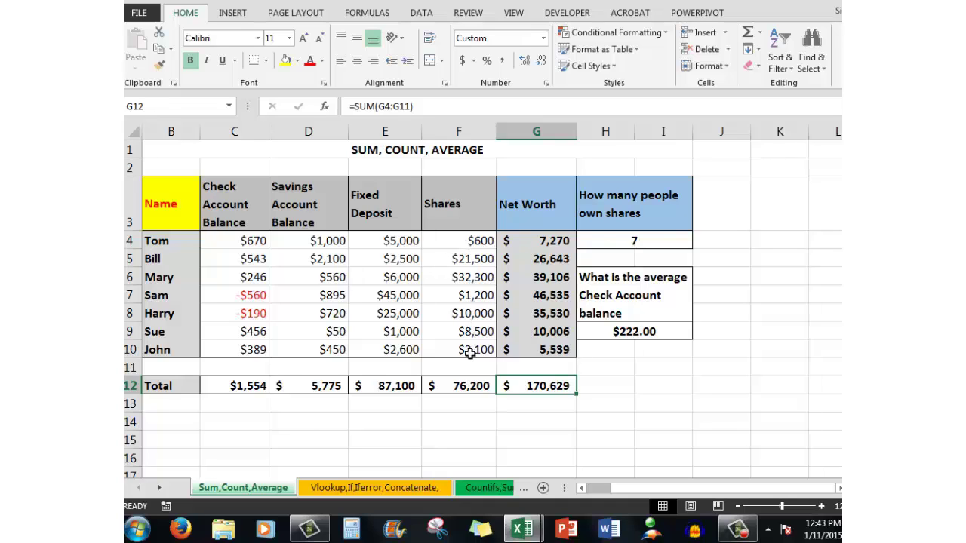
# Replace the contents of H4 with a Count Numbers formula over the Shares range F4:F10
pyautogui.click(627, 243)
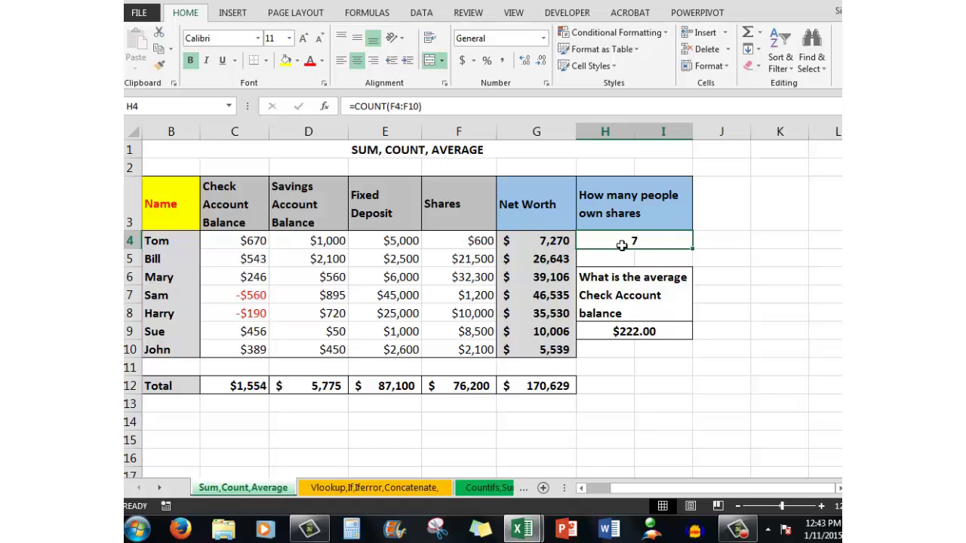
pyautogui.press('Delete')
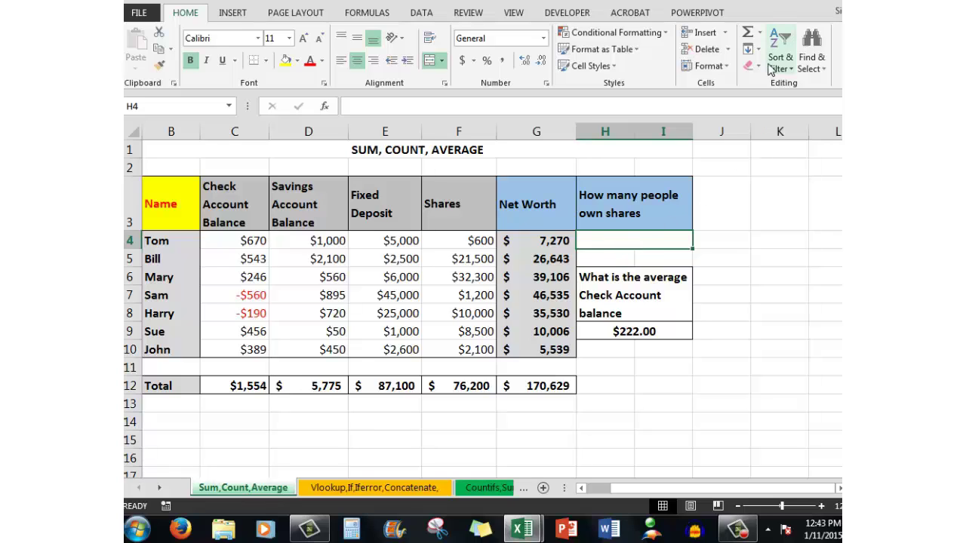
pyautogui.click(759, 34)
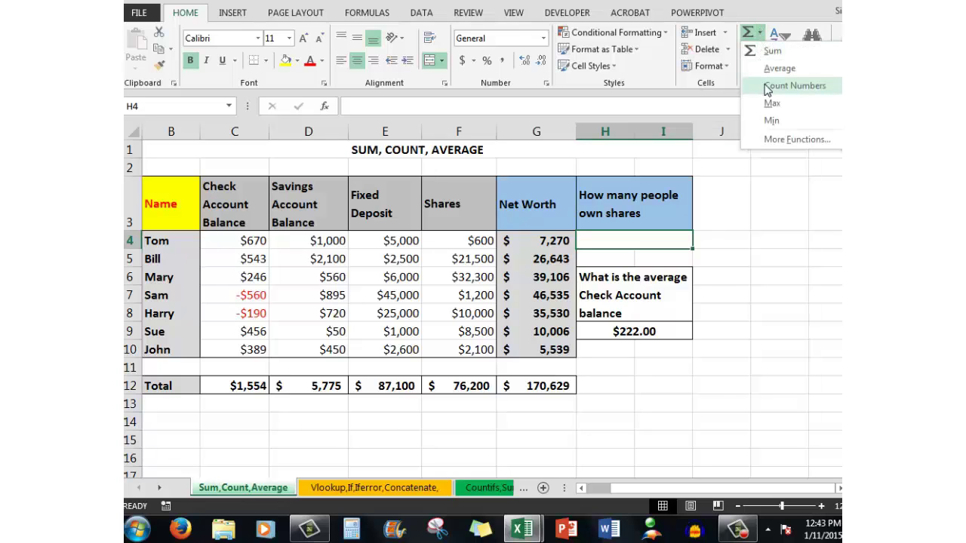
pyautogui.click(768, 87)
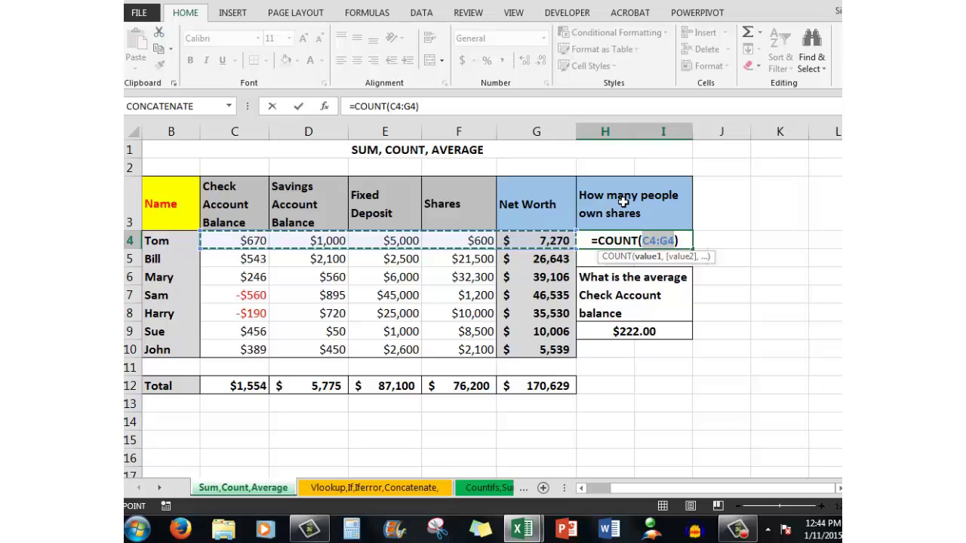
pyautogui.click(461, 245)
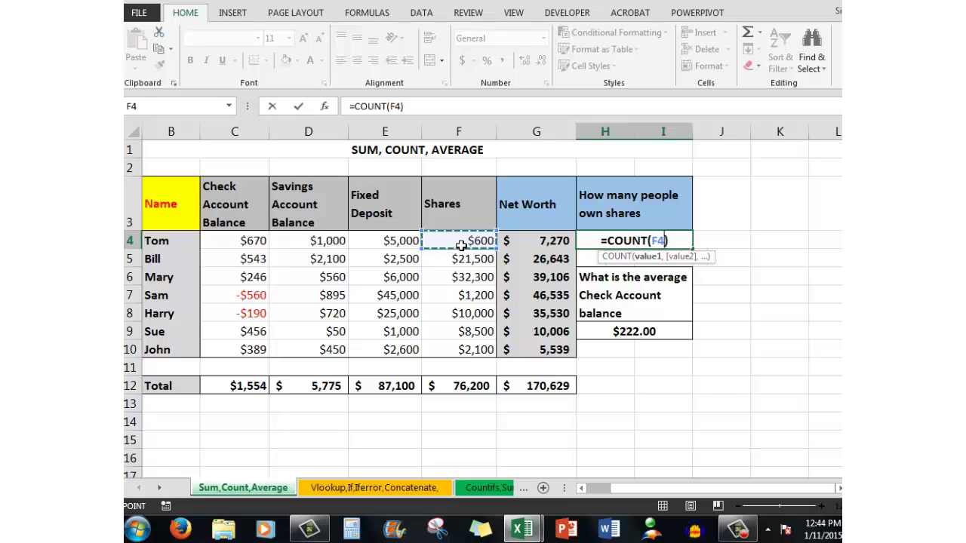
pyautogui.keyDown('shift'); pyautogui.click(474, 352); pyautogui.keyUp('shift')
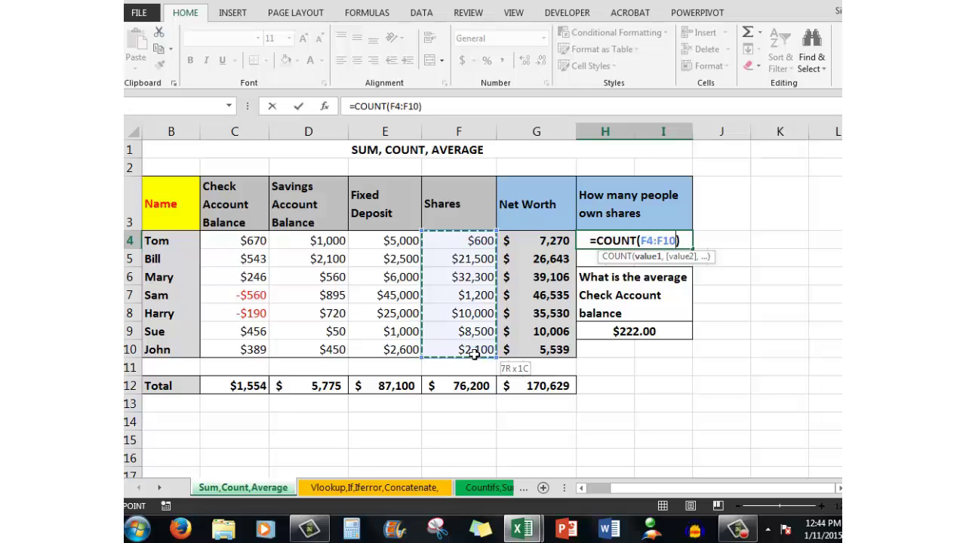
pyautogui.hotkey('ctrl', 'Return')
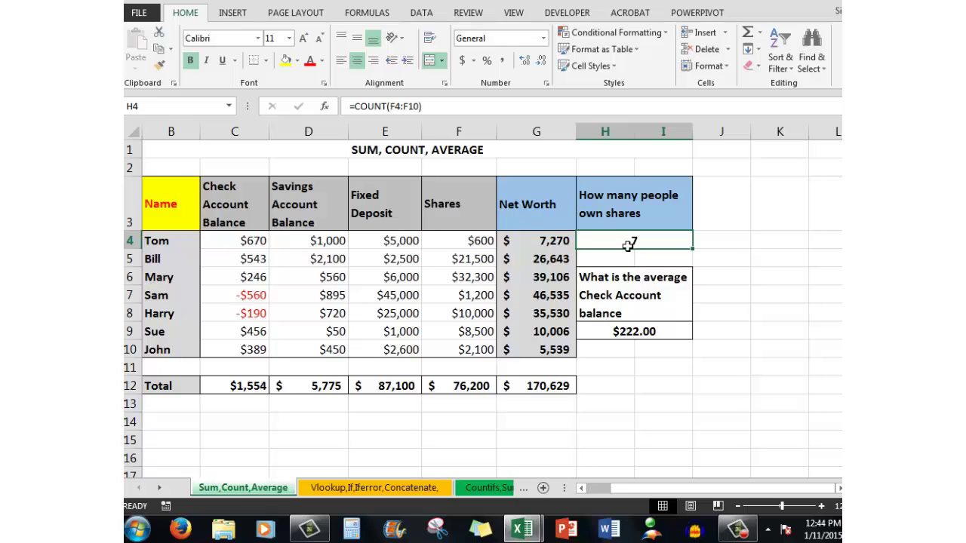
# Clear the Shares amount in F4 for the first customer
pyautogui.click(473, 245)
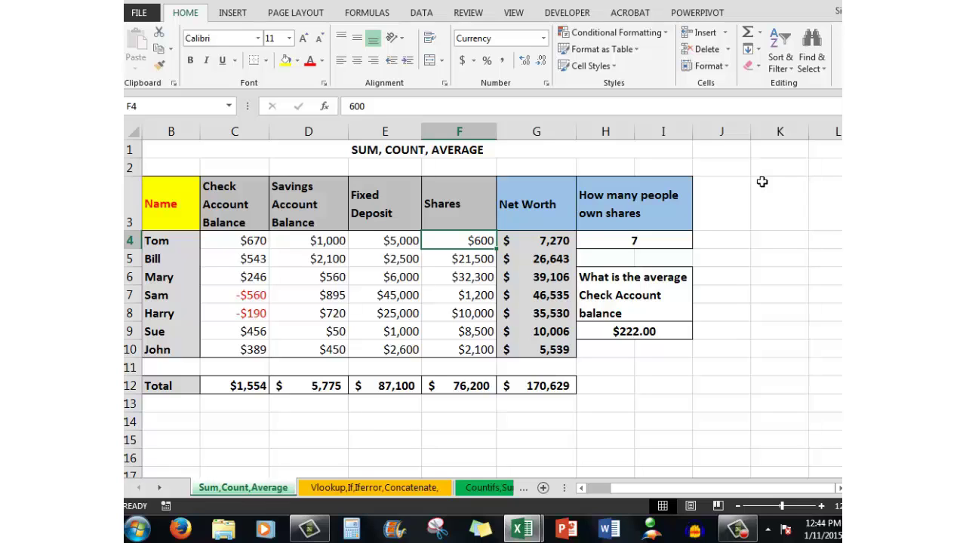
pyautogui.press('Delete')
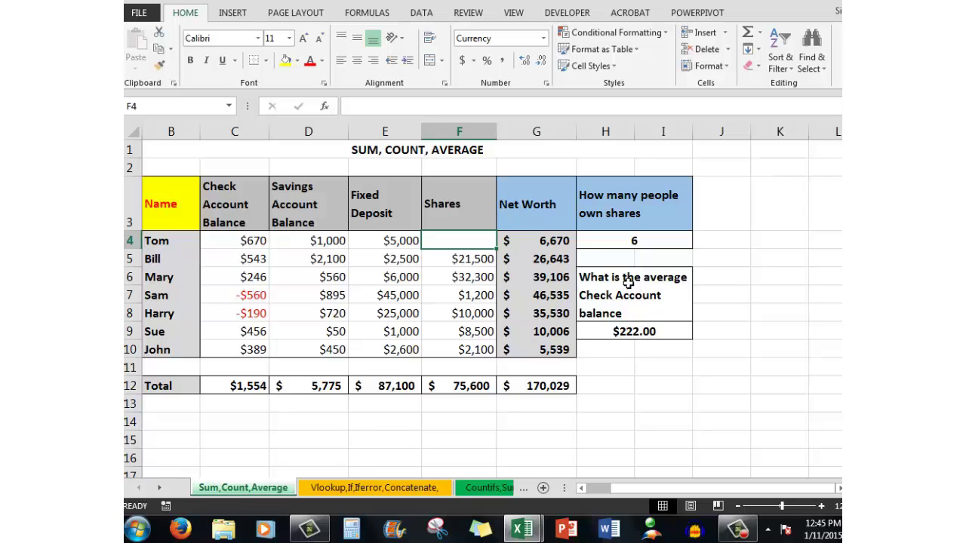
# Replace the contents of H9 with an Average formula over the Check Account Balance range C4:C10
pyautogui.click(636, 336)
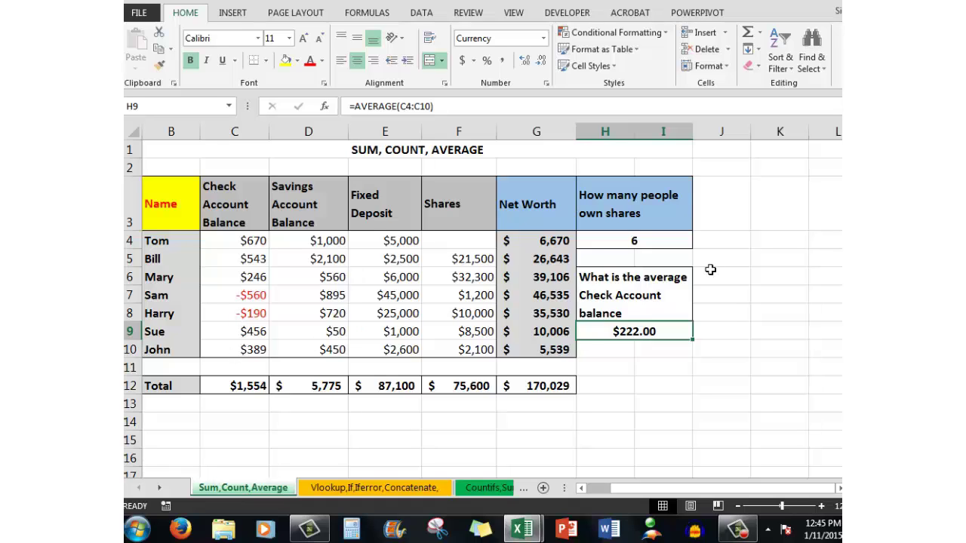
pyautogui.press('Delete')
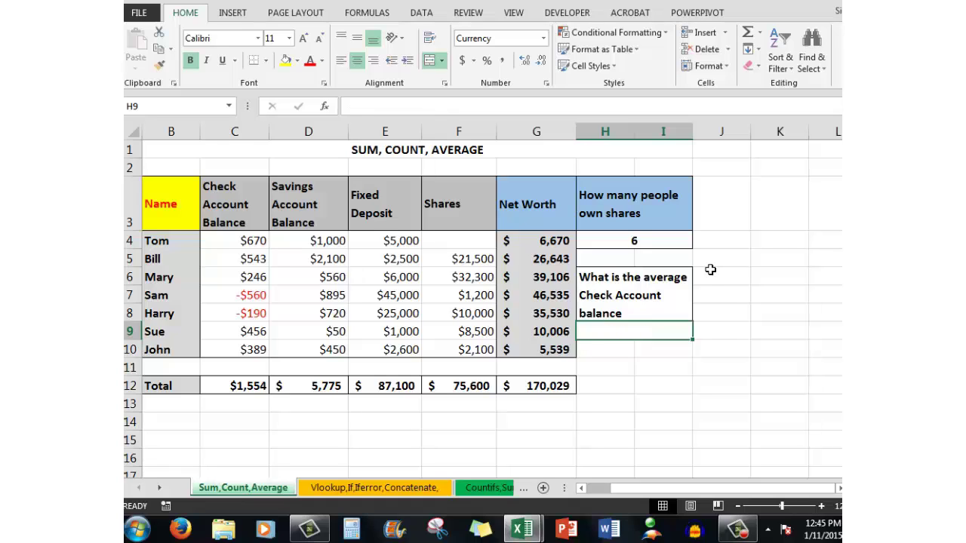
pyautogui.click(760, 35)
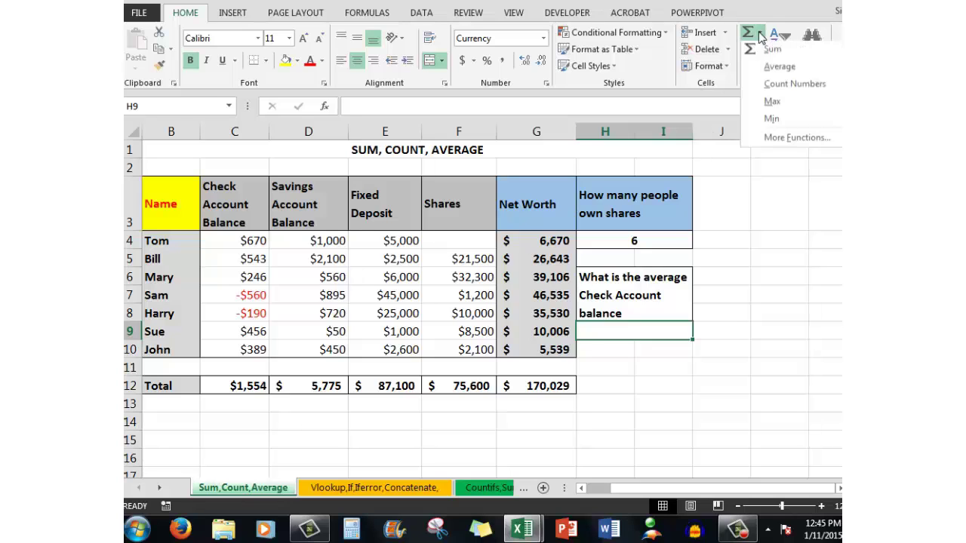
pyautogui.click(777, 69)
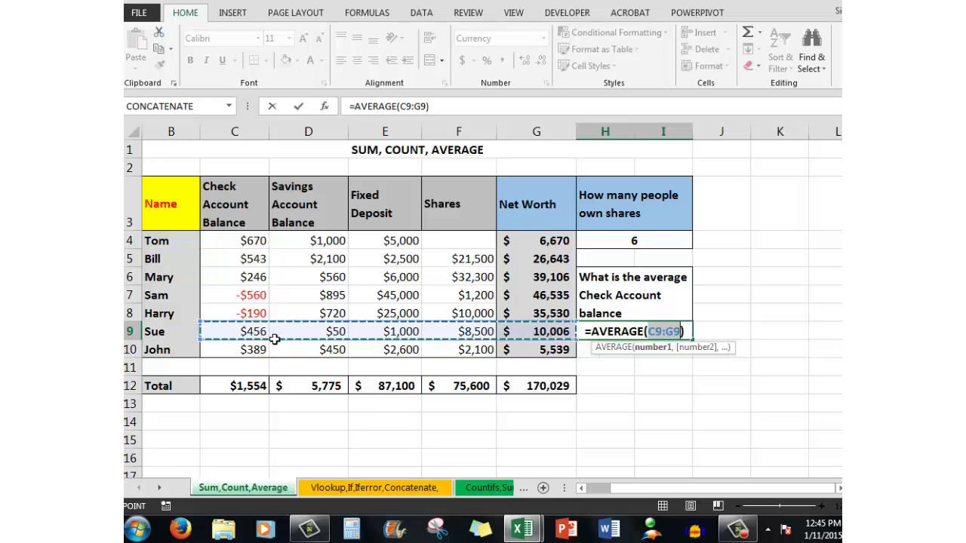
pyautogui.click(238, 243)
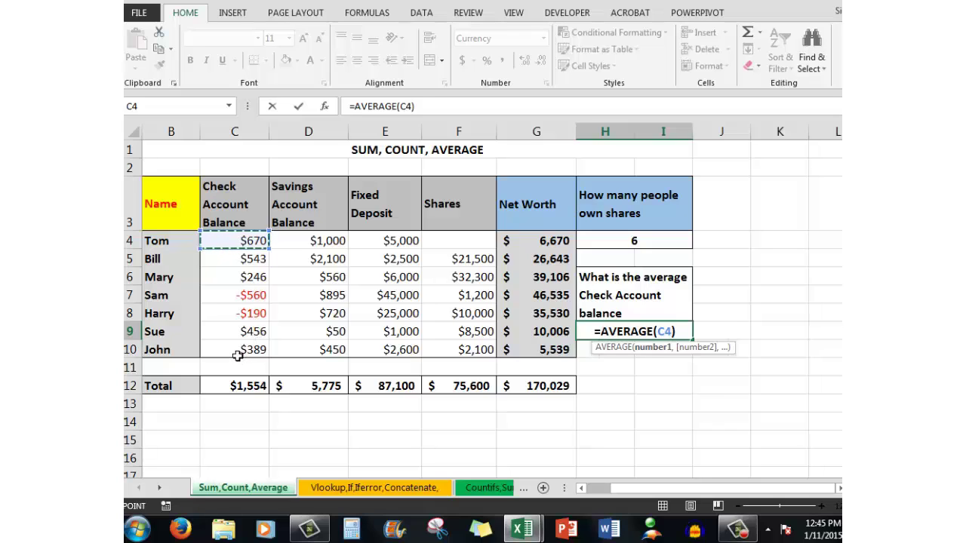
pyautogui.keyDown('shift'); pyautogui.click(237, 356); pyautogui.keyUp('shift')
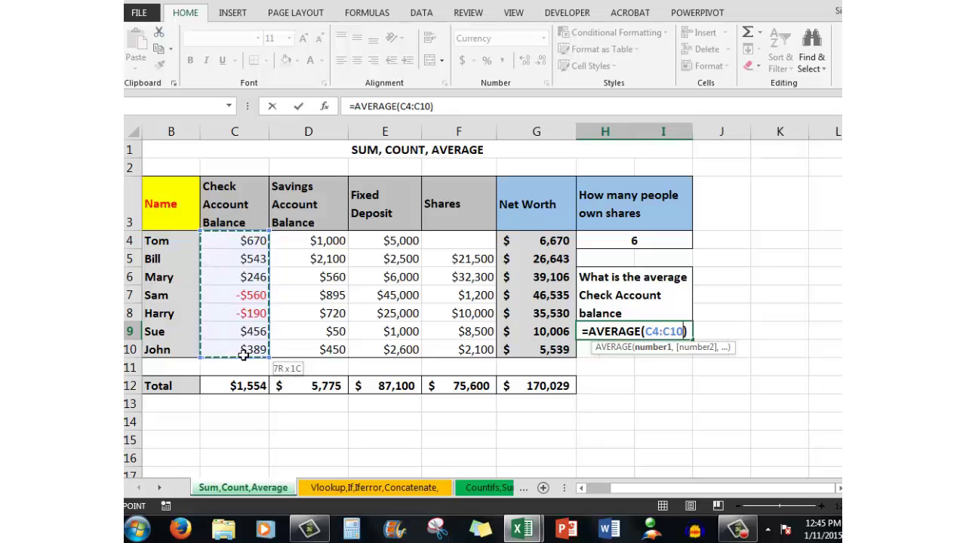
pyautogui.hotkey('ctrl', 'Return')
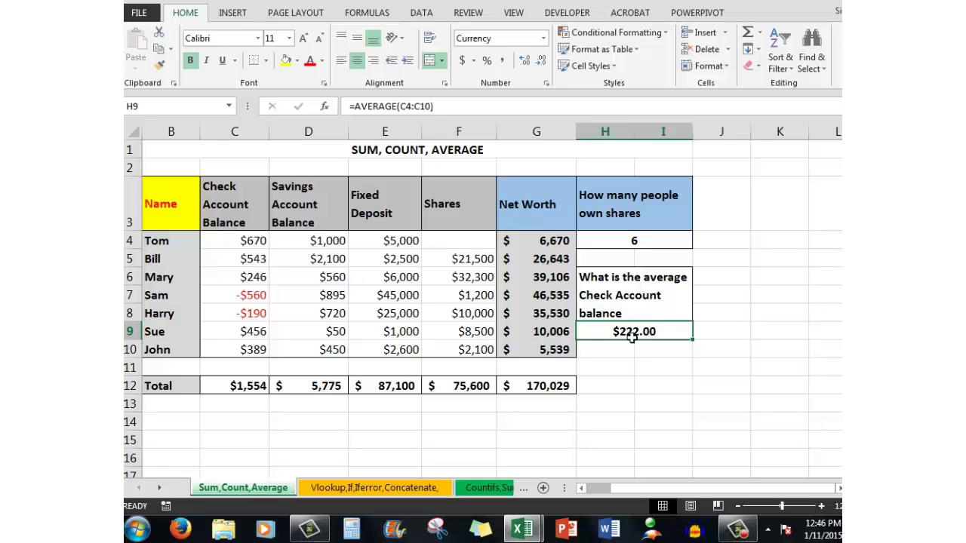
# Set the check account balance in C9 to 300 and restore it to 456
pyautogui.click(251, 339)
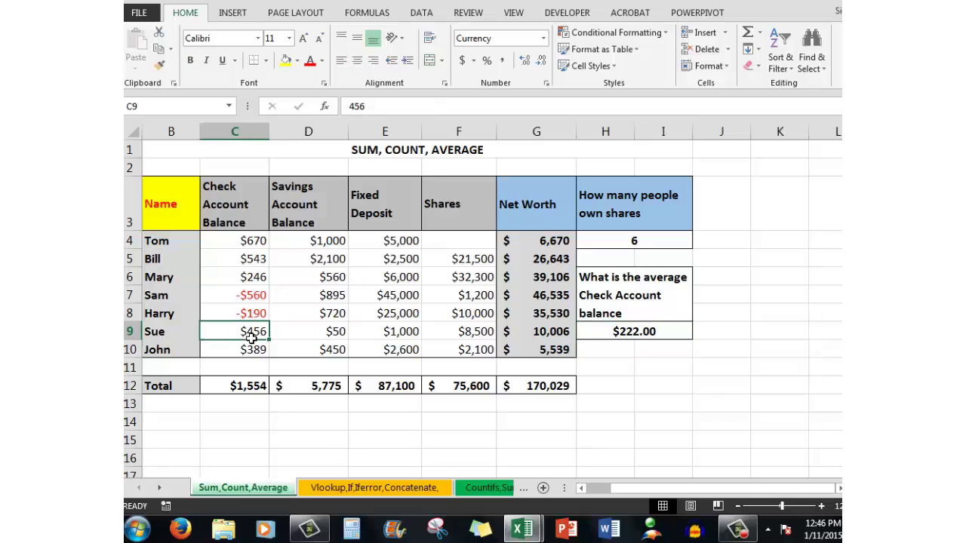
pyautogui.write('300')
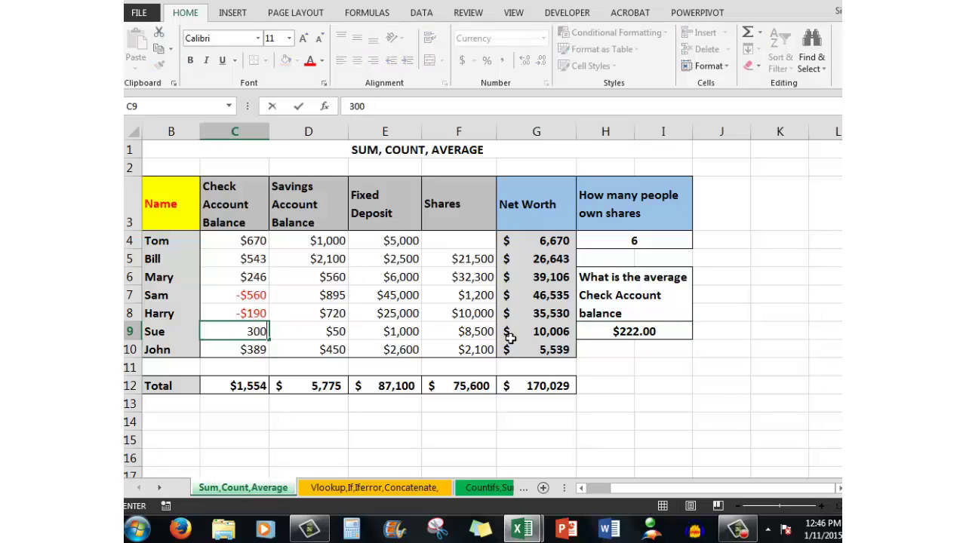
pyautogui.hotkey('ctrl', 'Return')
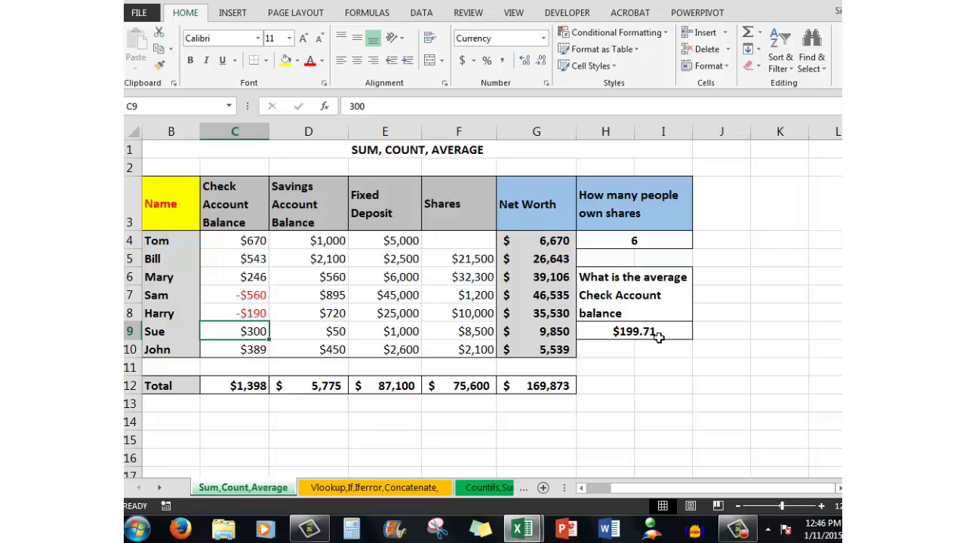
pyautogui.write('456')
pyautogui.hotkey('ctrl', 'Return')
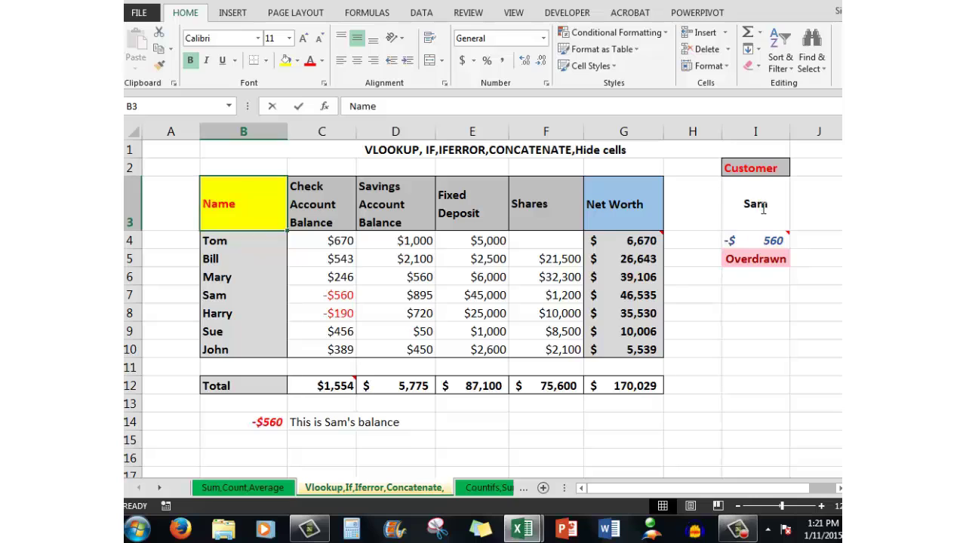
# Examine the lookup value in I3 and the VLOOKUP formula in I4, leaving the cell without keeping any edit
pyautogui.click(758, 207)
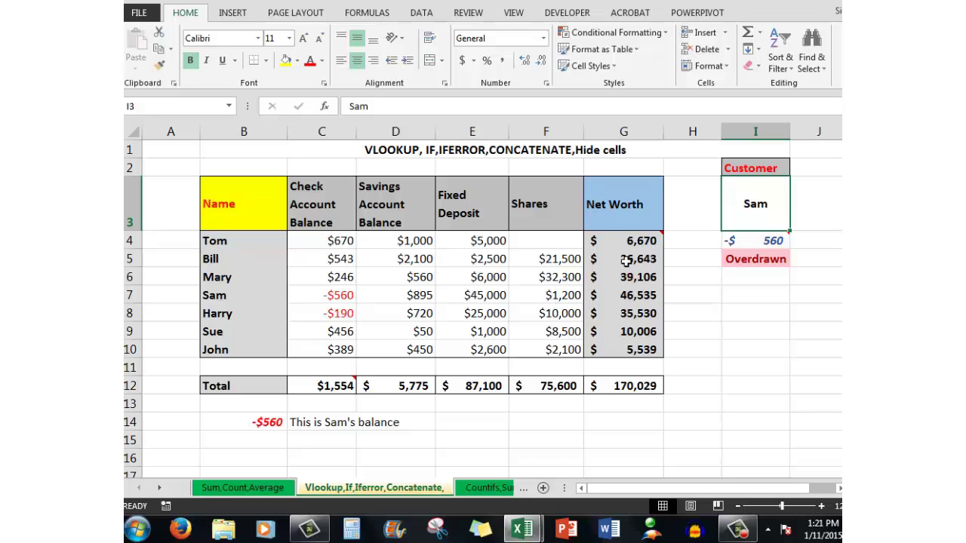
pyautogui.doubleClick(764, 244)
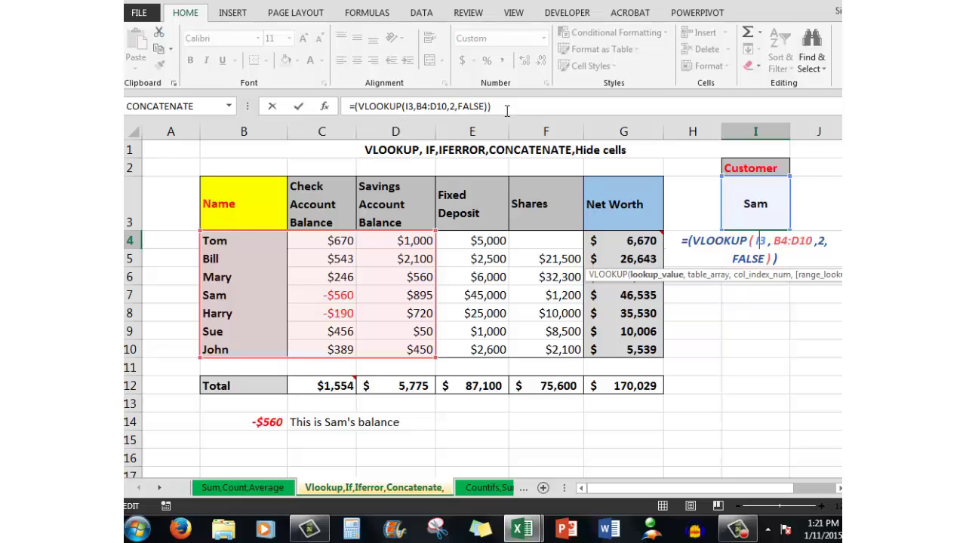
pyautogui.press('Delete')
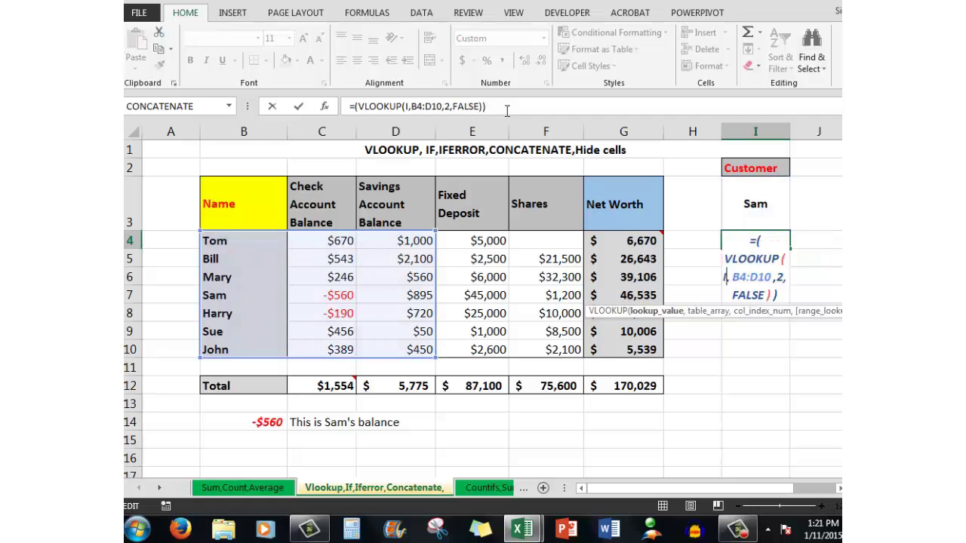
pyautogui.press('Escape')
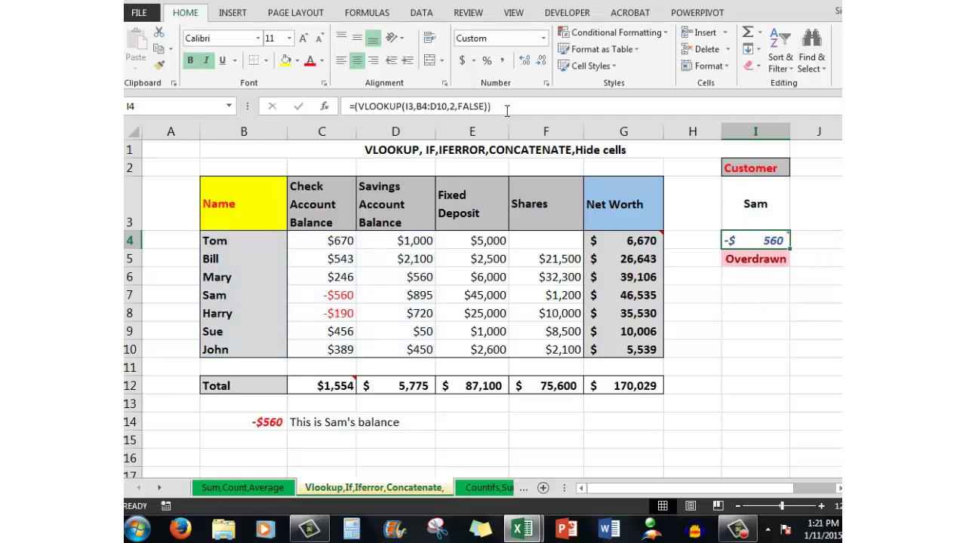
# Clear I4 and start a new VLOOKUP formula there with I3 as the lookup value
pyautogui.moveTo(746, 242)
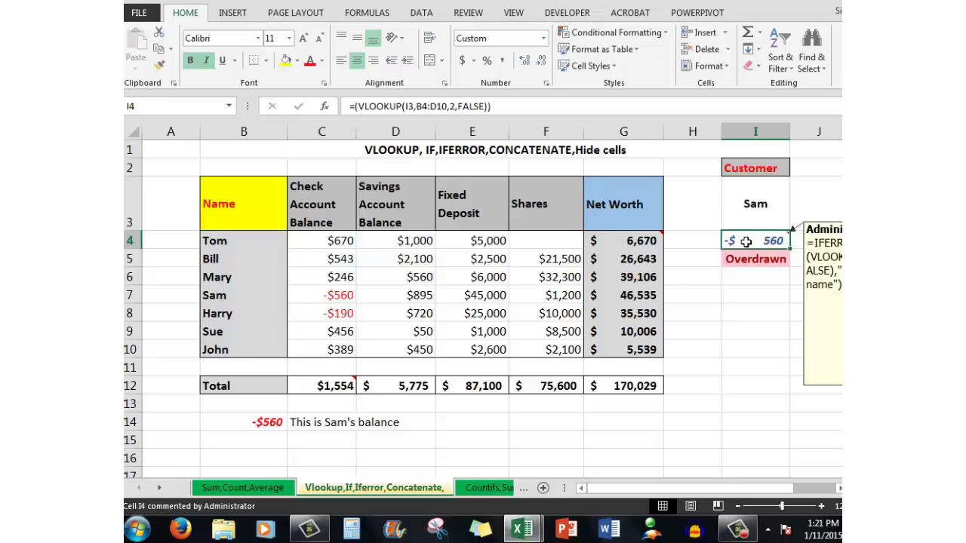
pyautogui.press('Delete')
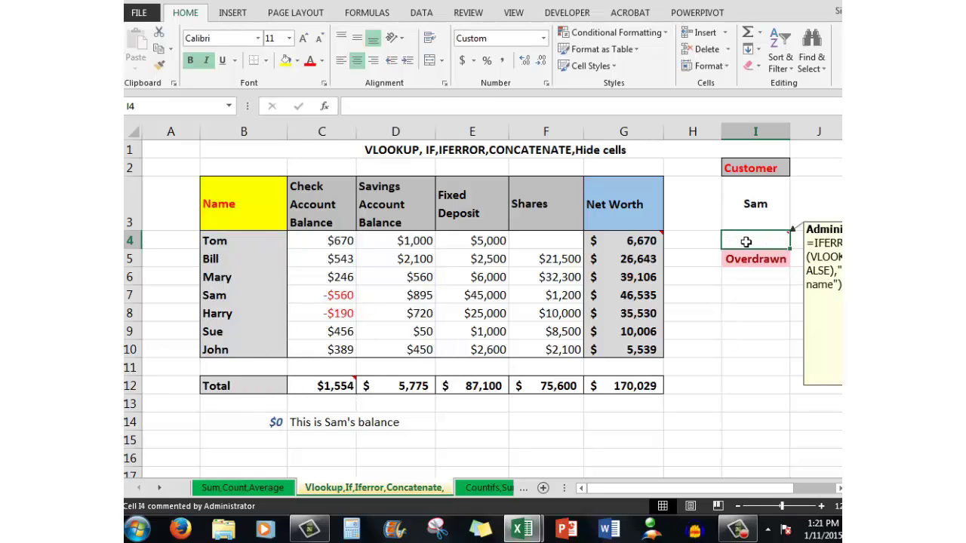
pyautogui.click(382, 110)
pyautogui.write('=')
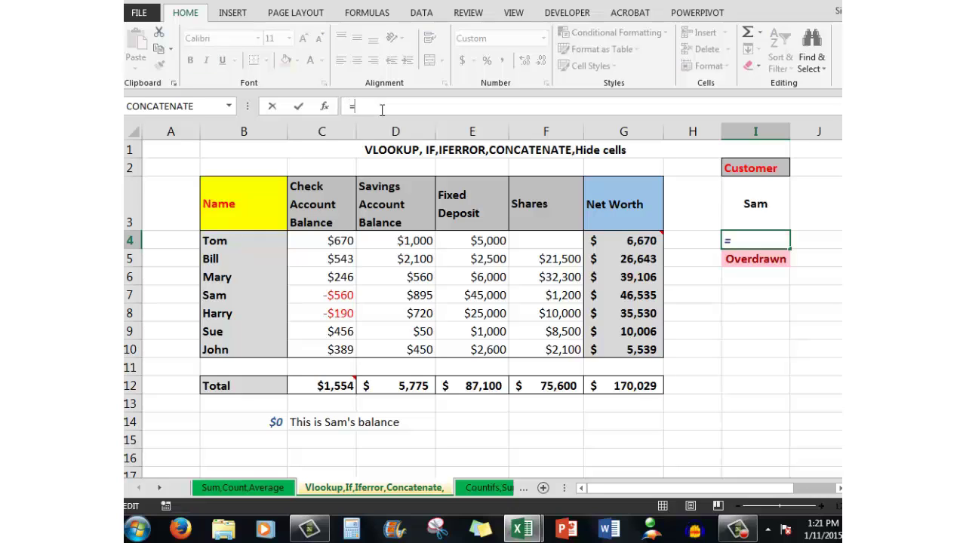
pyautogui.write('vlook')
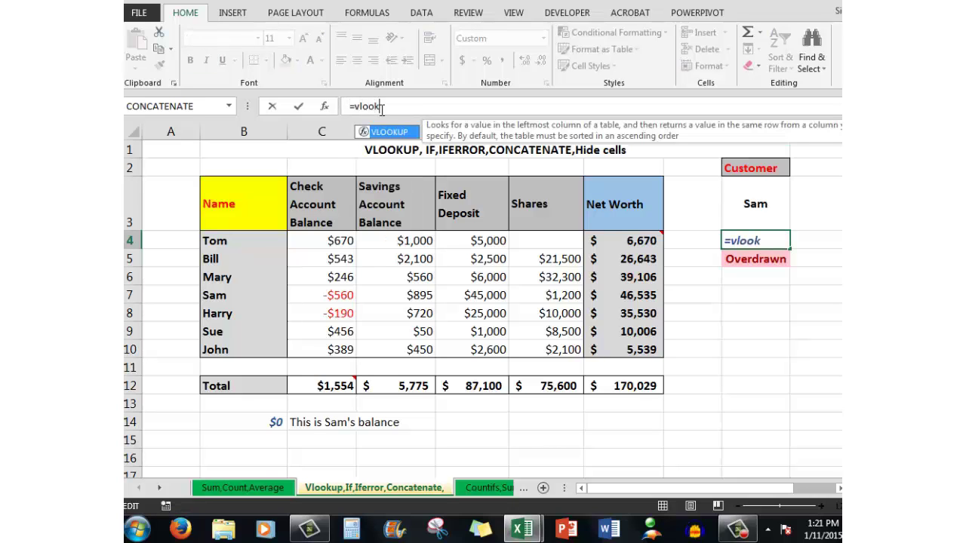
pyautogui.write('up(')
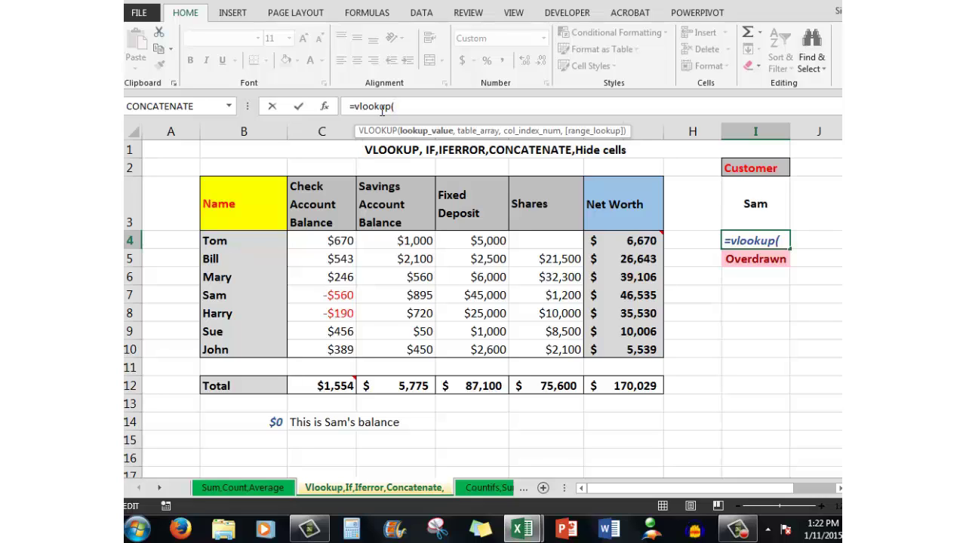
pyautogui.click(756, 205)
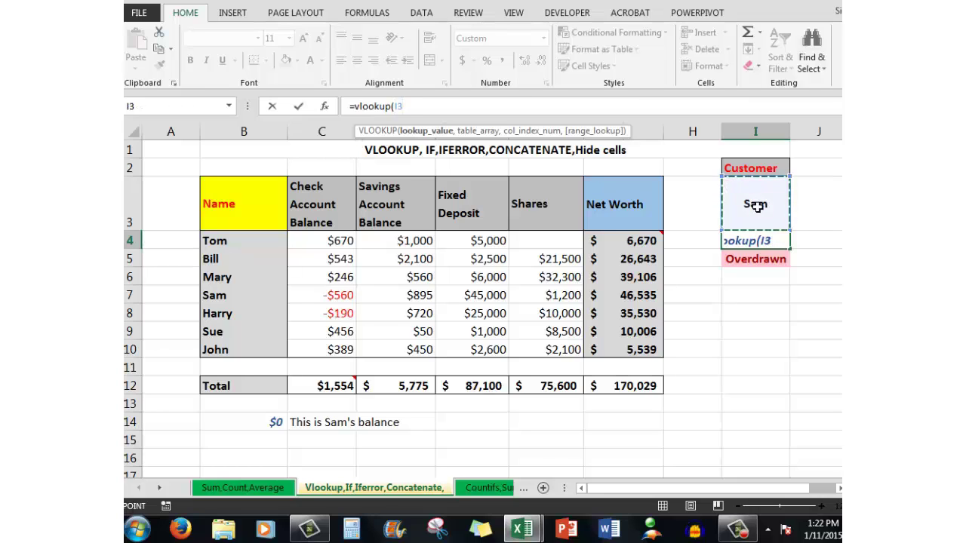
pyautogui.write(',')
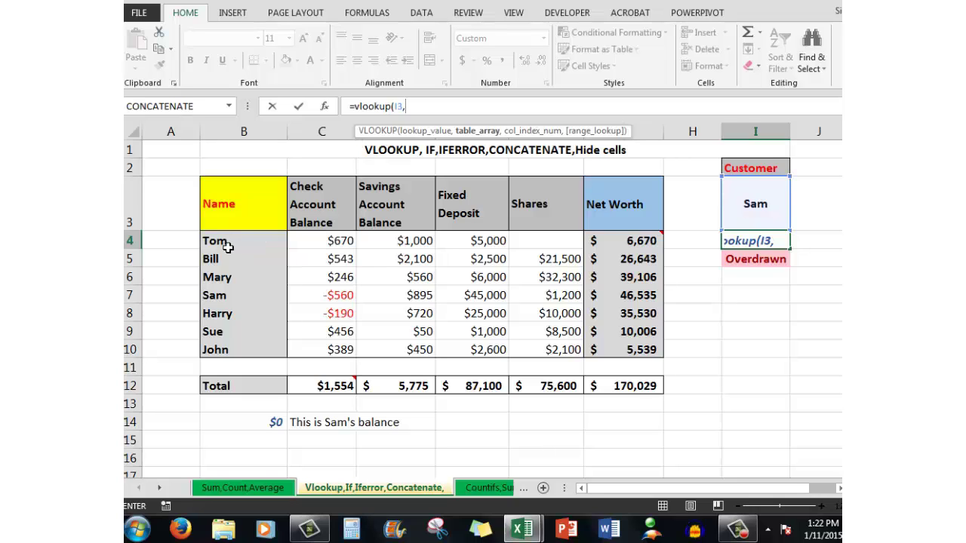
# Complete the VLOOKUP in I4 with table array B4:F10, column index 2 and FALSE for an exact match
pyautogui.click(226, 246)
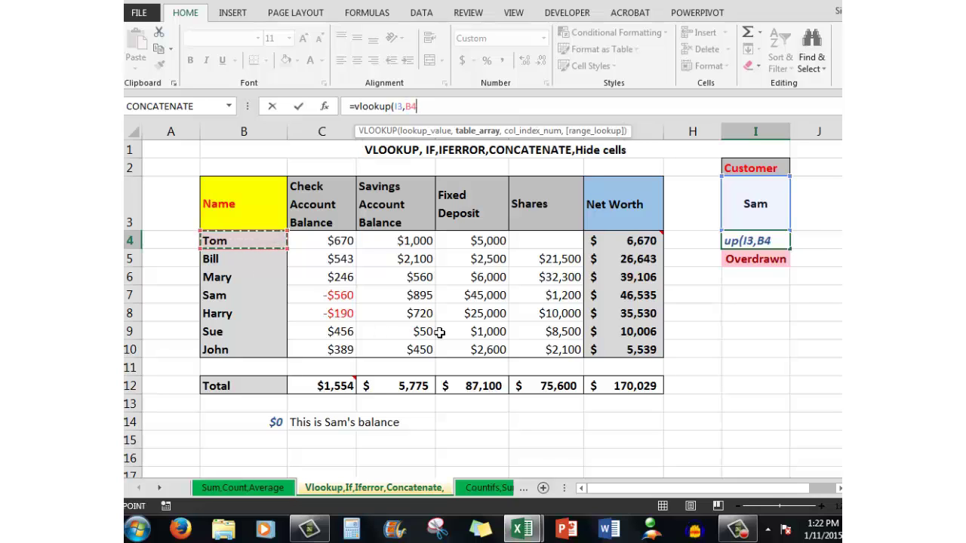
pyautogui.keyDown('shift'); pyautogui.click(563, 355); pyautogui.keyUp('shift')
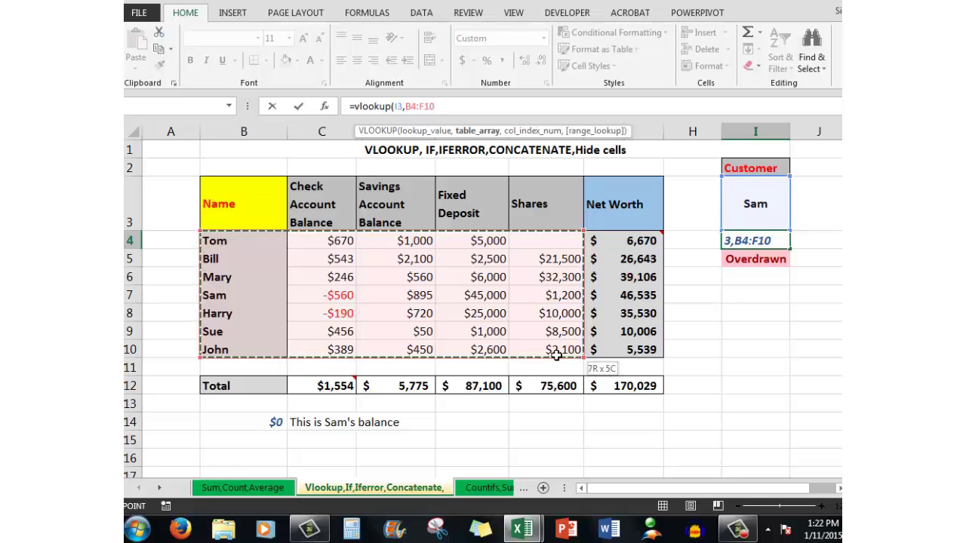
pyautogui.write(',')
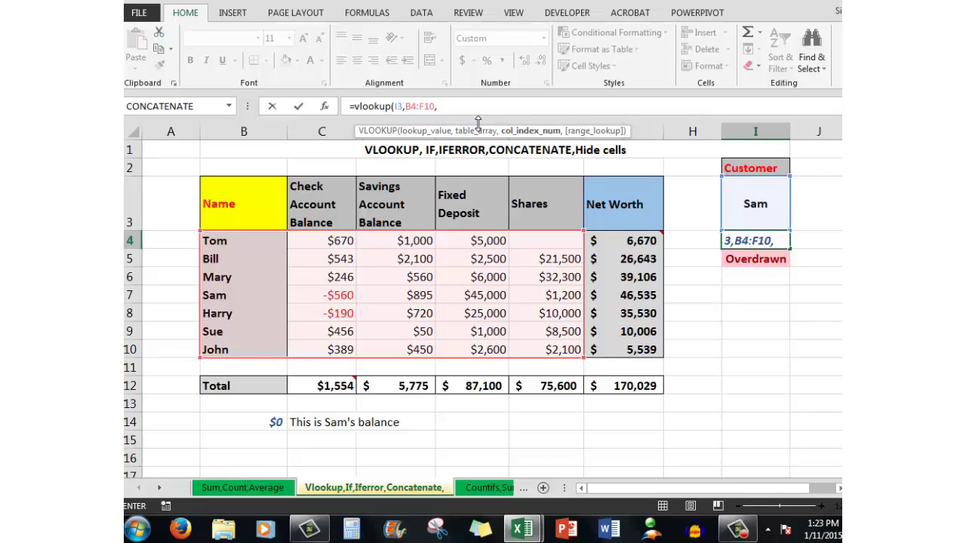
pyautogui.write('2,')
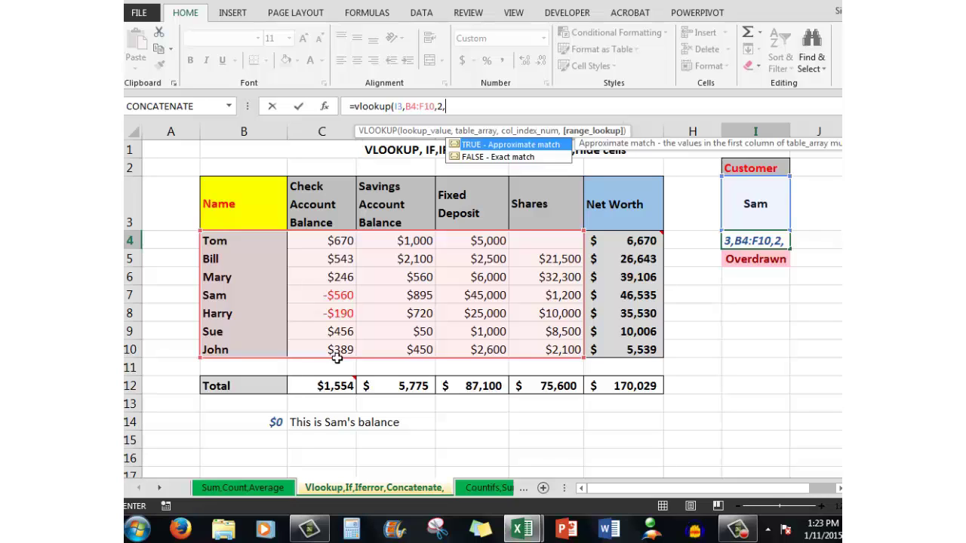
pyautogui.write('fals')
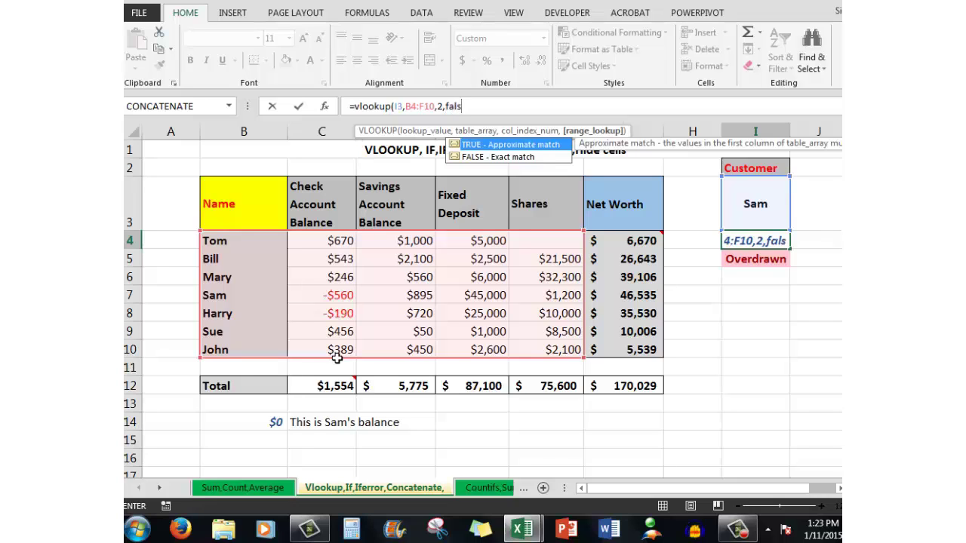
pyautogui.write('e')
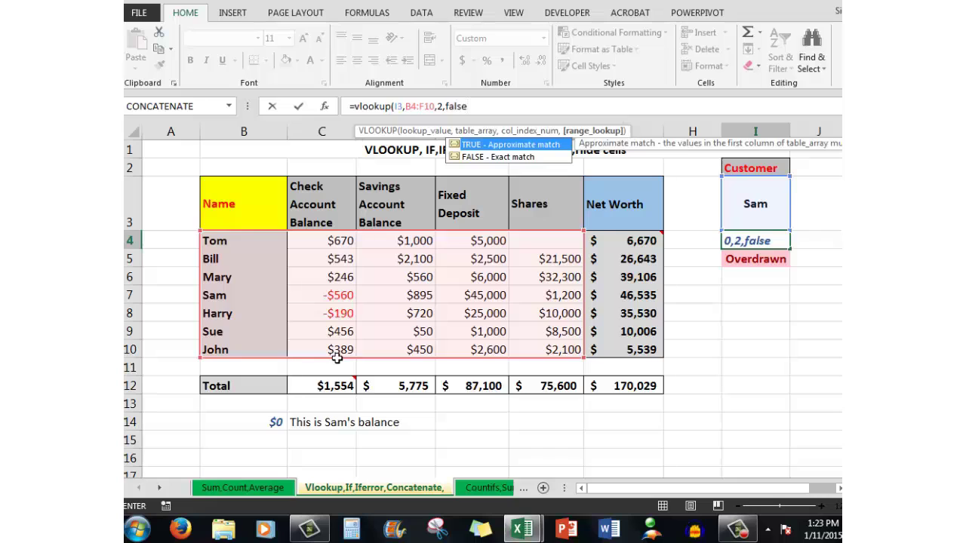
pyautogui.write(')')
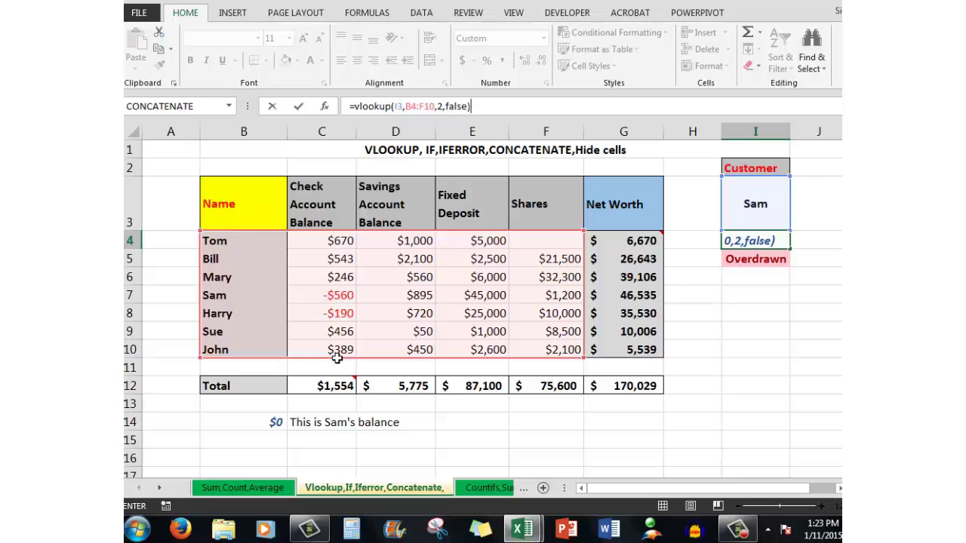
pyautogui.hotkey('ctrl', 'Return')
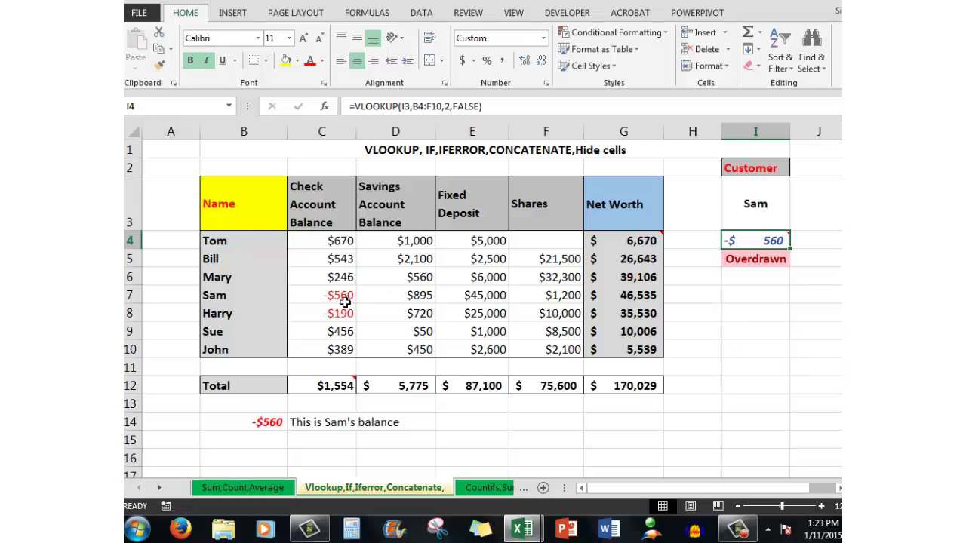
# Change the customer name in I3 to the one listed in B5
pyautogui.click(763, 209)
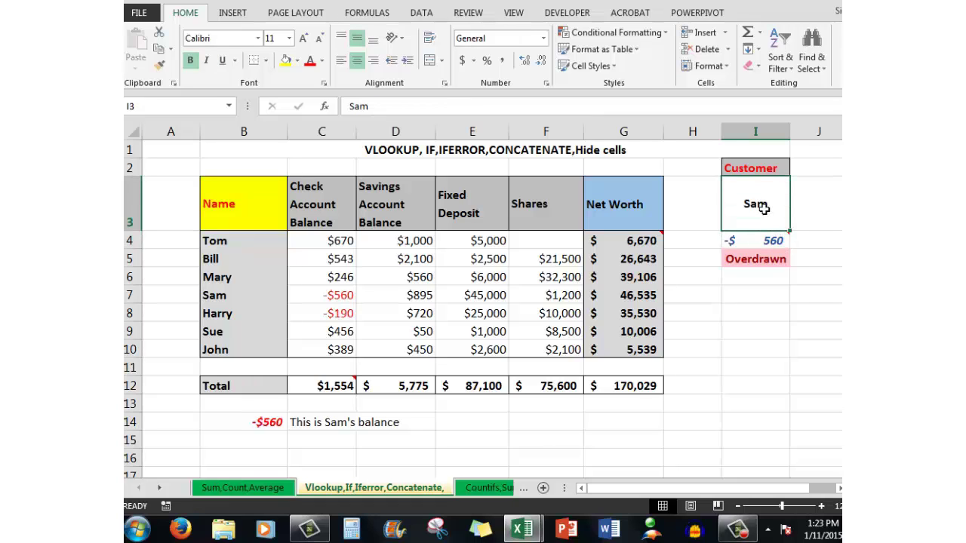
pyautogui.write('Bill')
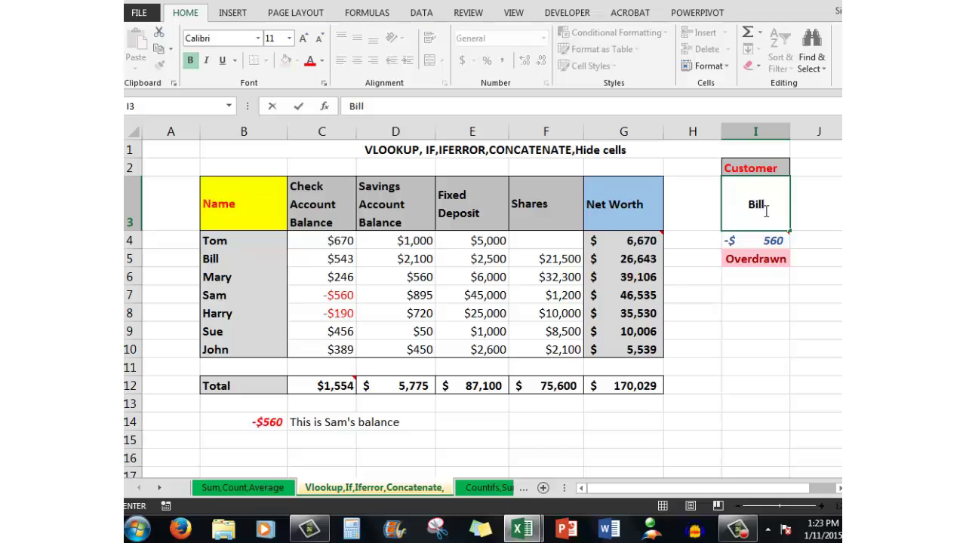
pyautogui.click(764, 210)
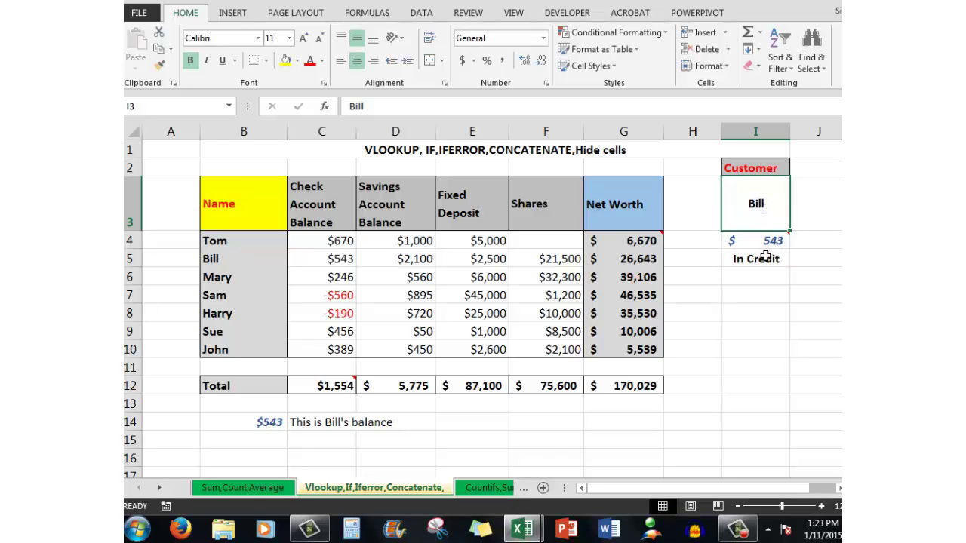
# Wrap the VLOOKUP formula in I4 in an IFERROR function that returns "Check Name" on an error
pyautogui.moveTo(759, 246)
pyautogui.doubleClick(757, 244)
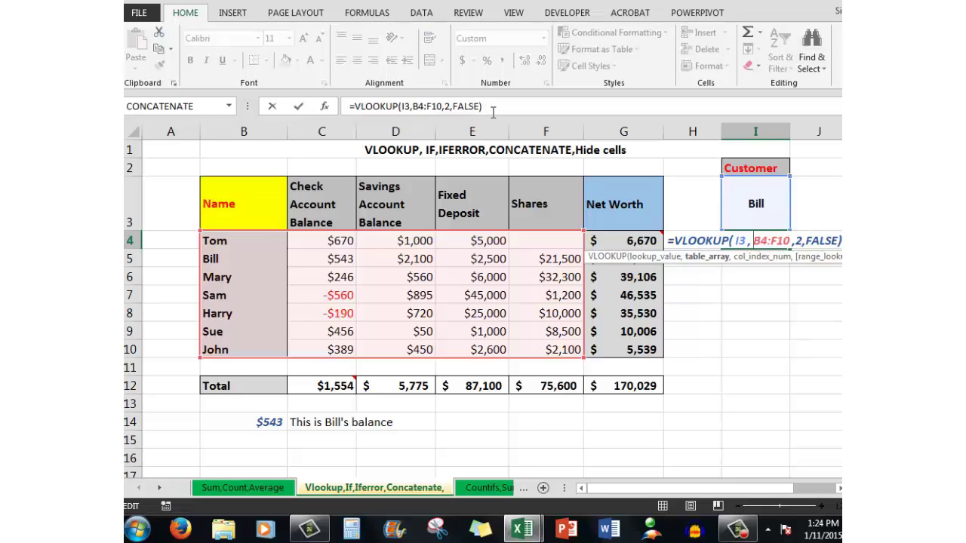
pyautogui.click(355, 111)
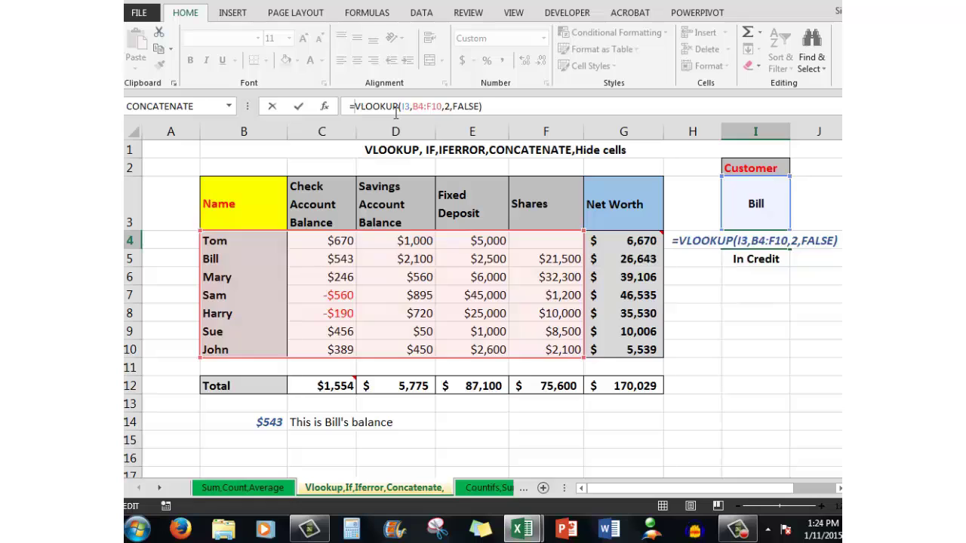
pyautogui.write('ife')
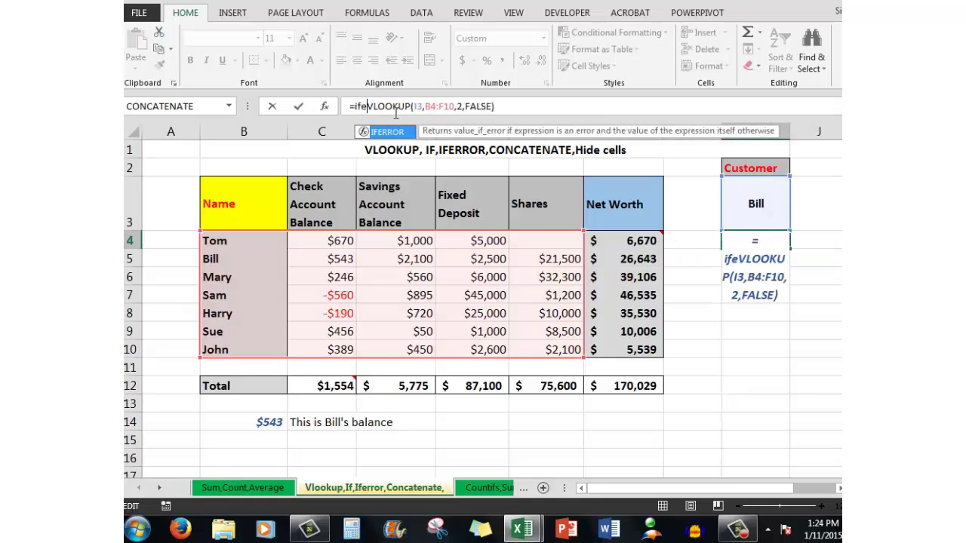
pyautogui.write('rror')
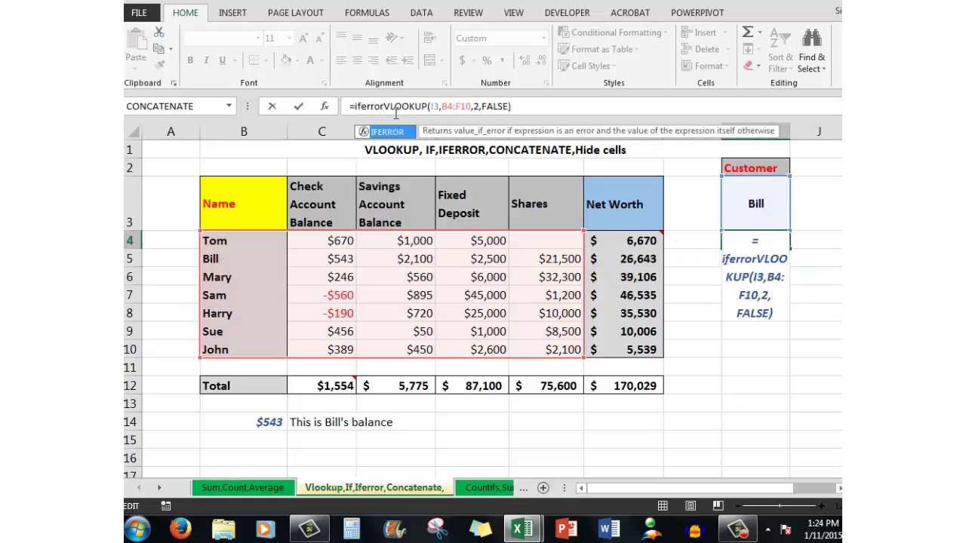
pyautogui.write('(')
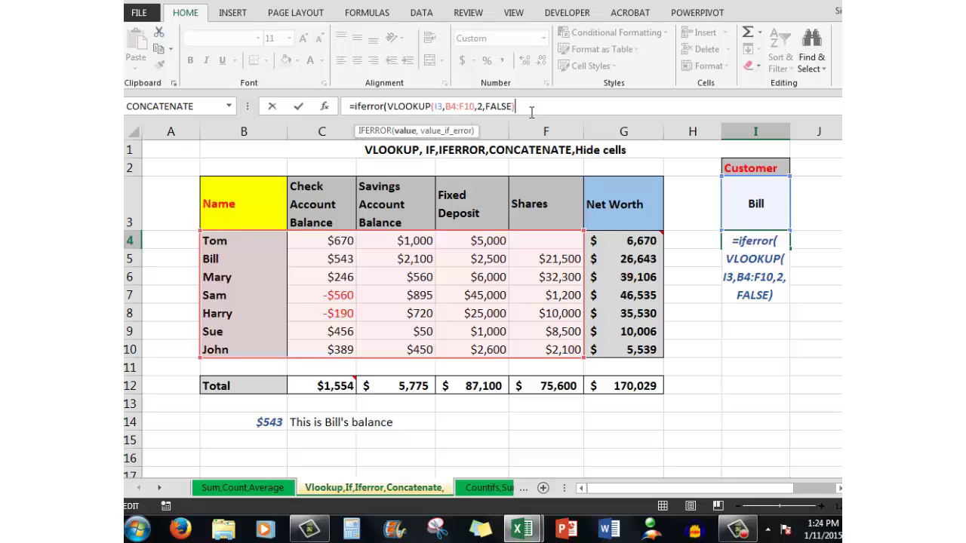
pyautogui.write(',')
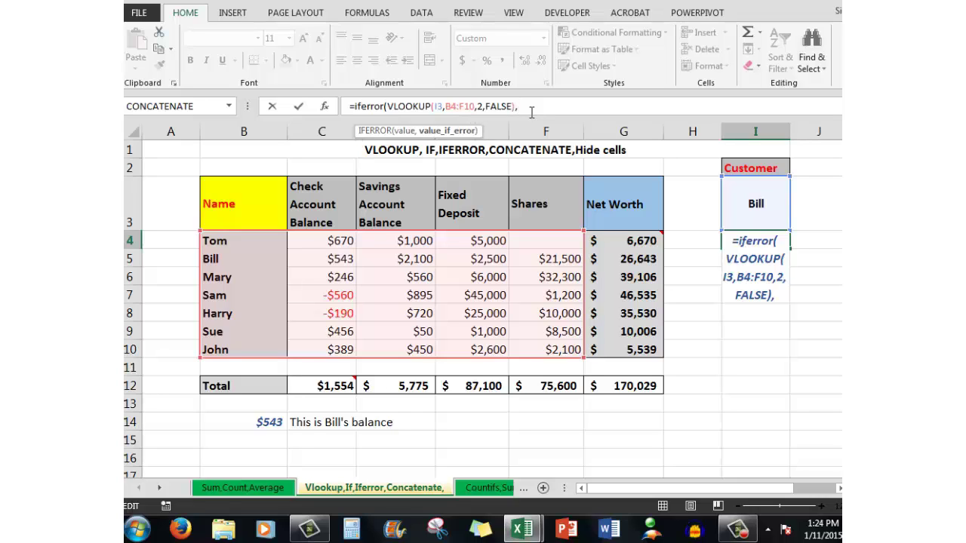
pyautogui.write('"Check N')
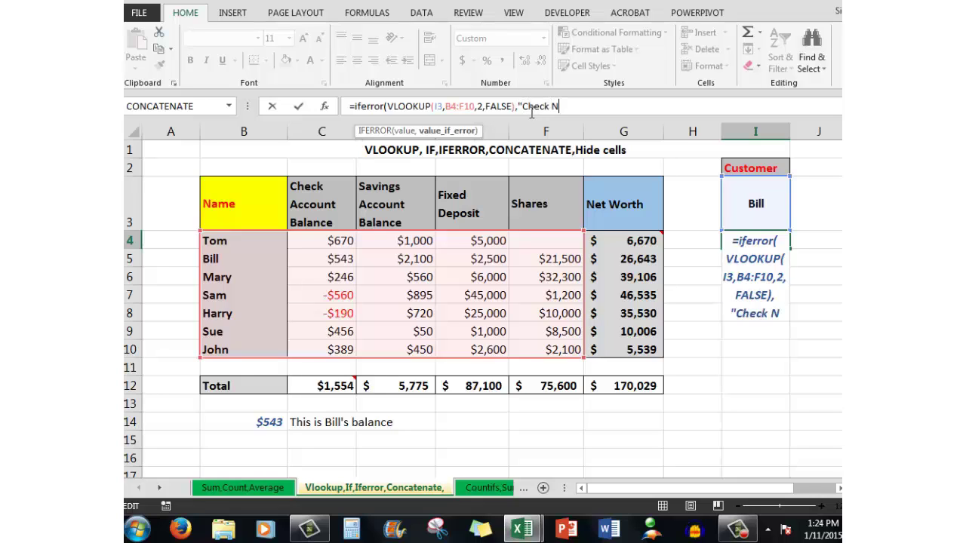
pyautogui.write('ame"')
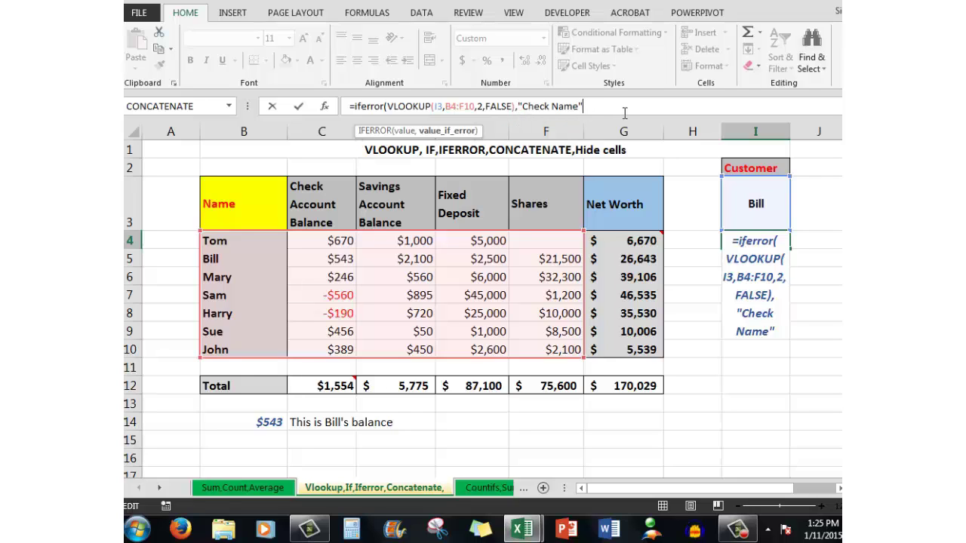
pyautogui.write(')')
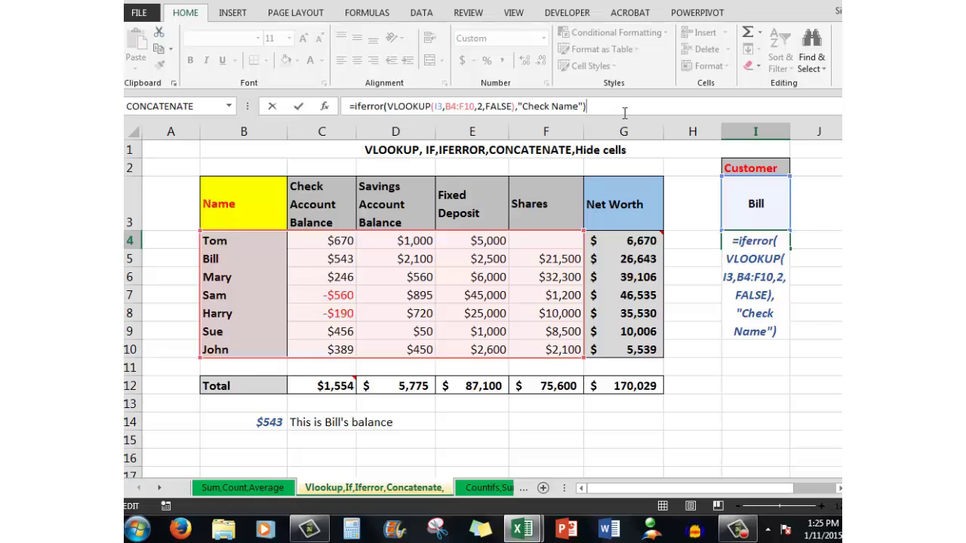
pyautogui.hotkey('ctrl', 'Return')
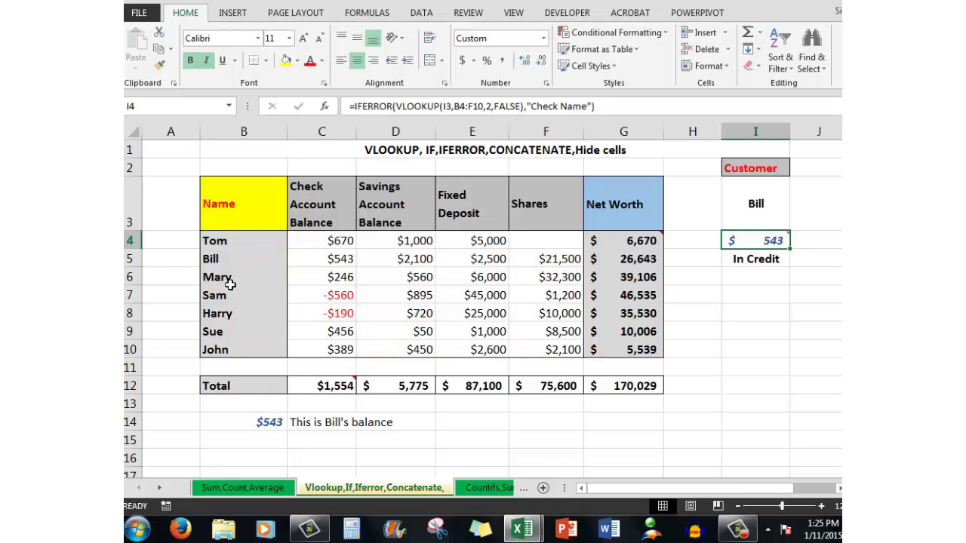
# Replace the customer in I3 with the name listed in B6
pyautogui.click(768, 205)
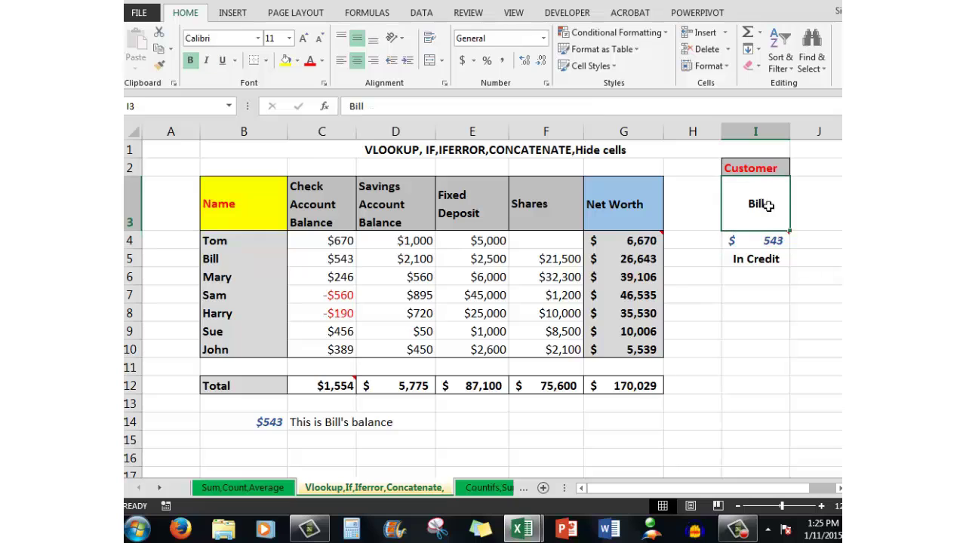
pyautogui.write('Mary')
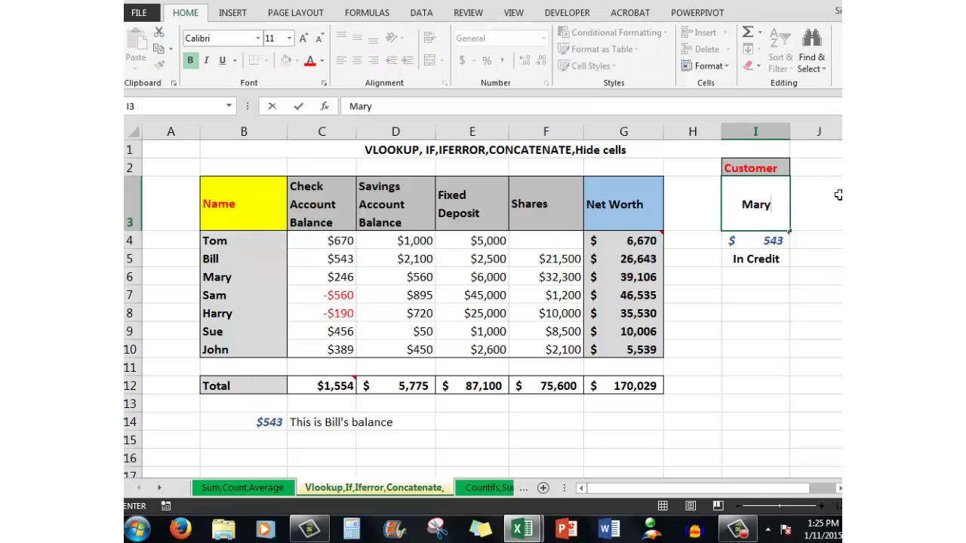
pyautogui.hotkey('ctrl', 'Return')
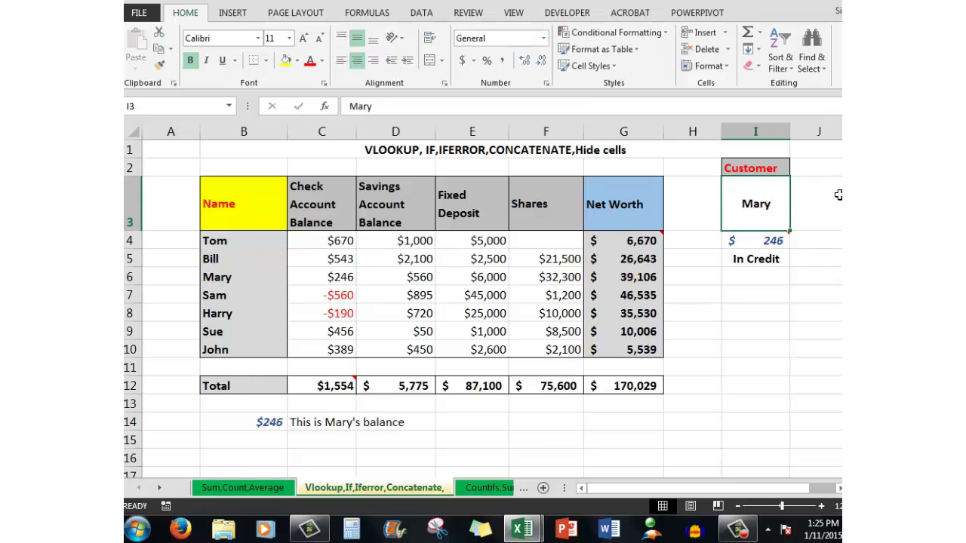
# Misspell the customer name in I3 by replacing its final "y" with "i", and check the IFERROR formula in I4
pyautogui.doubleClick(766, 211)
pyautogui.press('BackSpace')
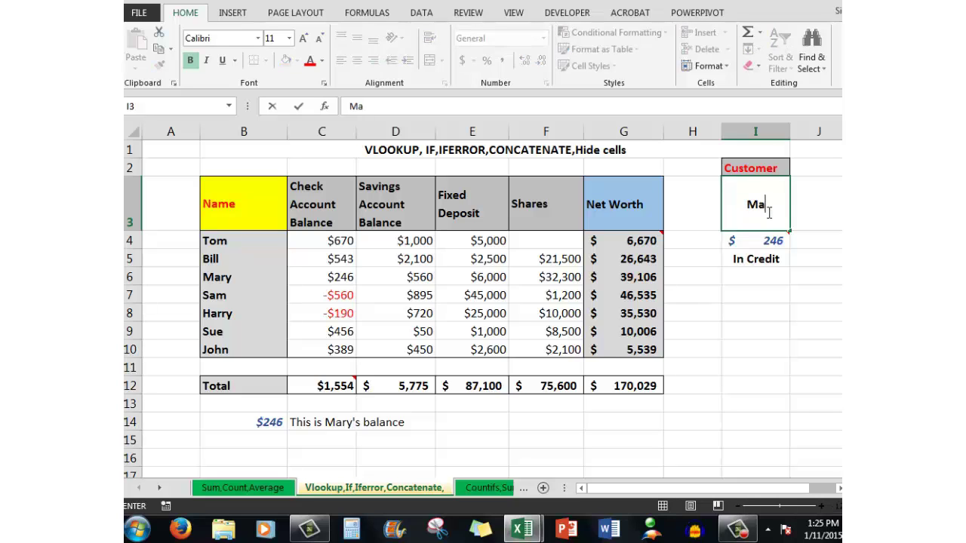
pyautogui.write('i')
pyautogui.hotkey('ctrl', 'Return')
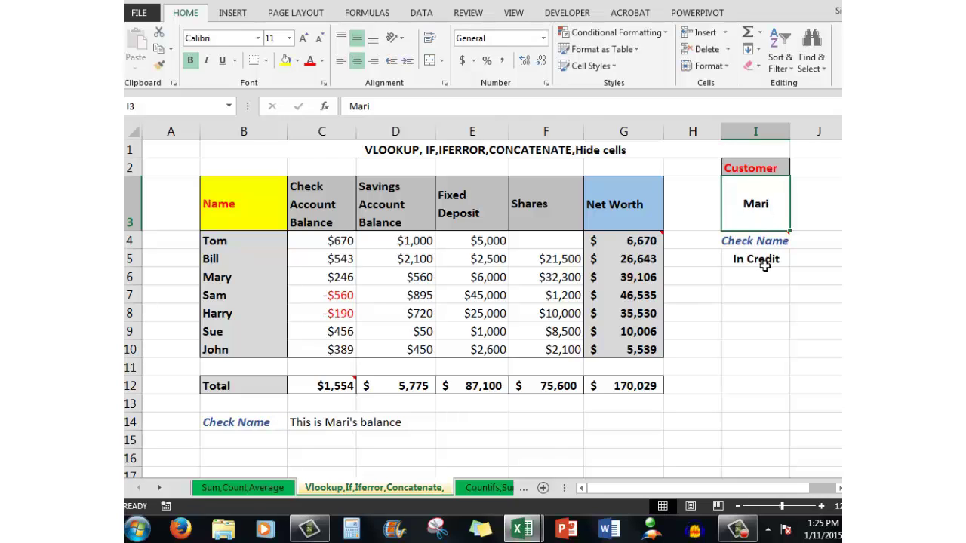
pyautogui.moveTo(762, 247)
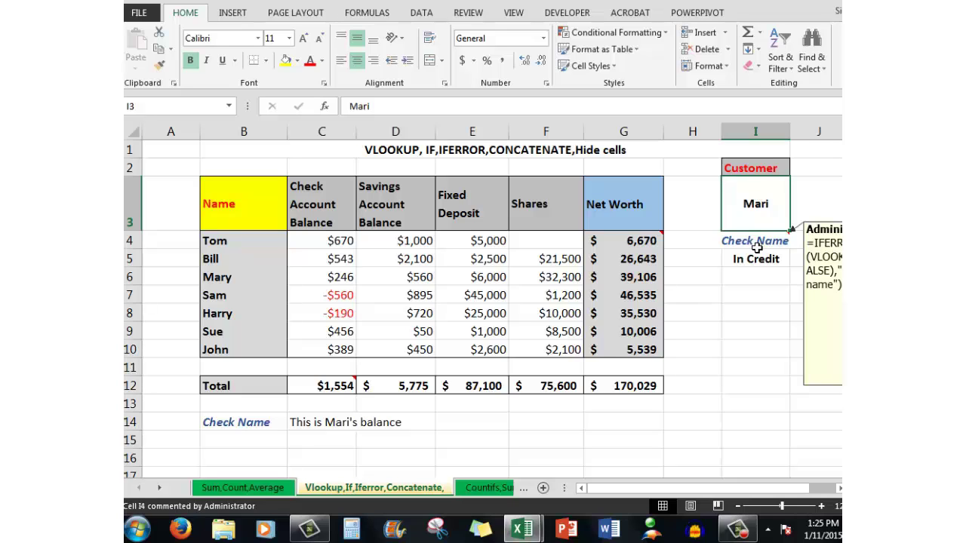
pyautogui.click(757, 248)
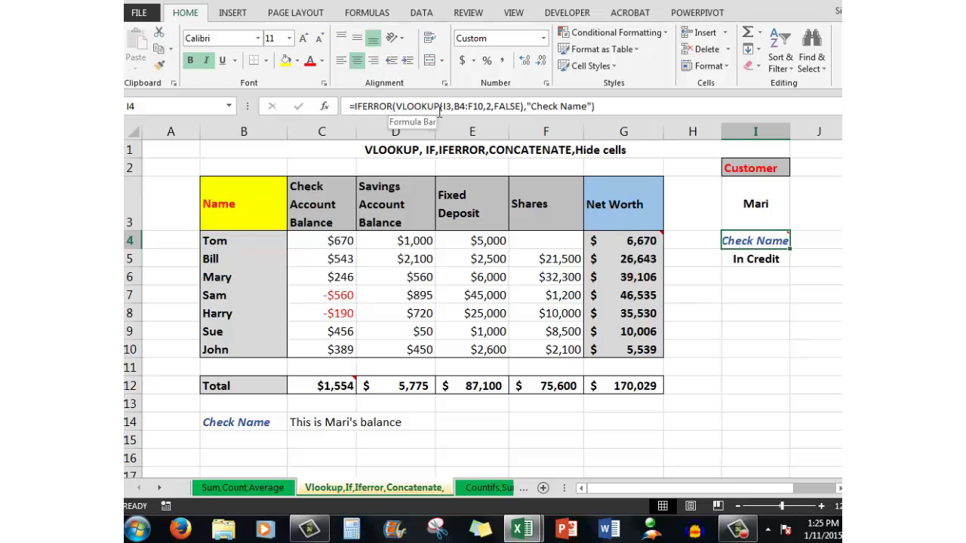
# Correct the misspelled customer name in I3 to match the name listed in B6
pyautogui.click(763, 212)
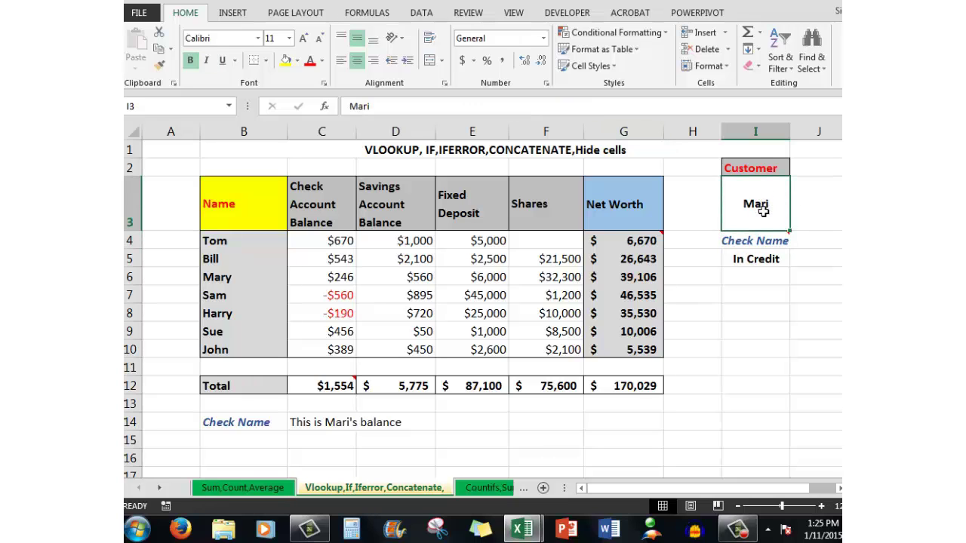
pyautogui.write('Mary')
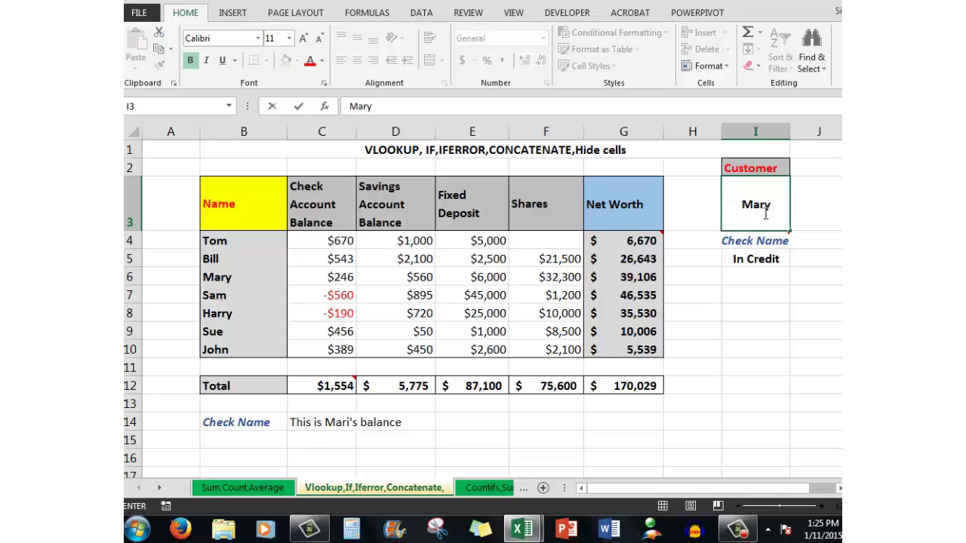
pyautogui.hotkey('ctrl', 'Return')
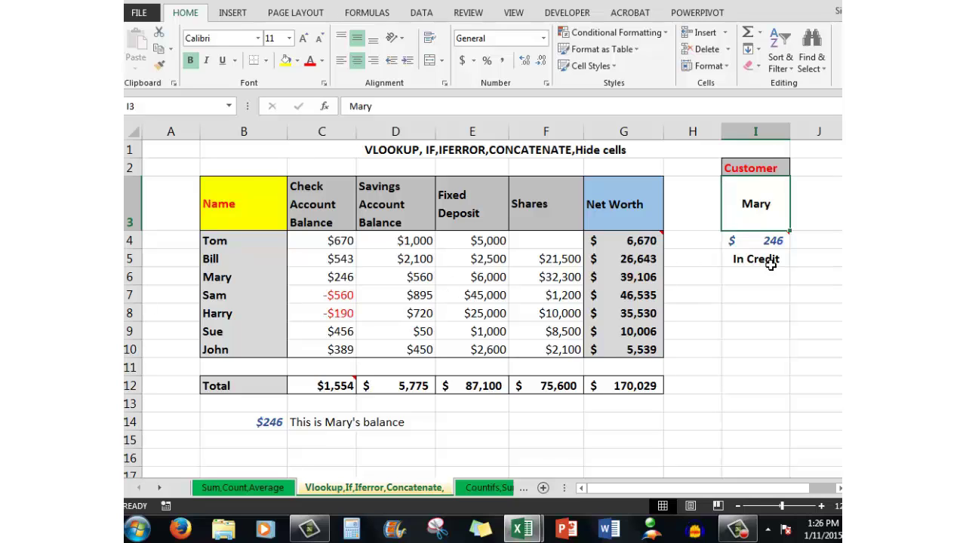
# Inspect the formula in B14 and the cell it refers to, leaving the formula as it is
pyautogui.doubleClick(268, 427)
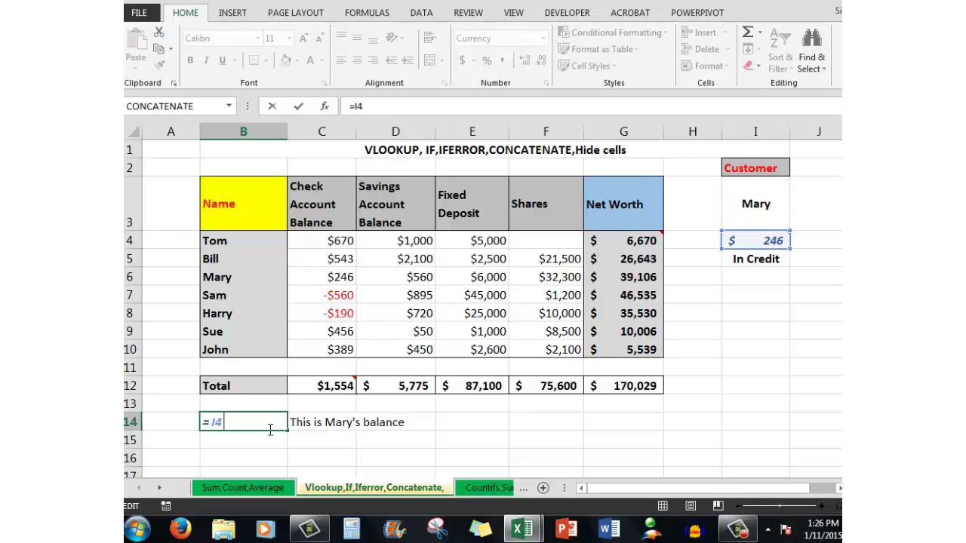
pyautogui.moveTo(764, 247)
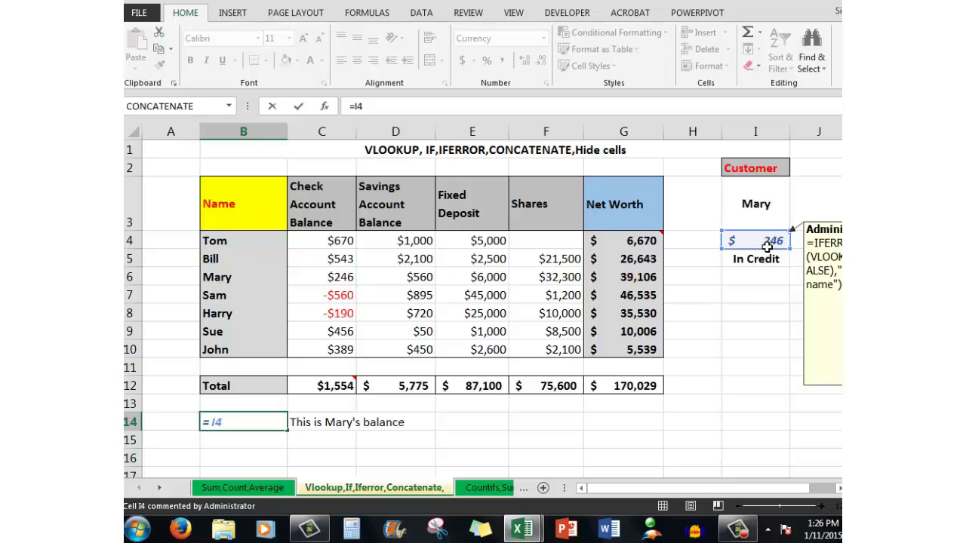
pyautogui.hotkey('ctrl', 'Return')
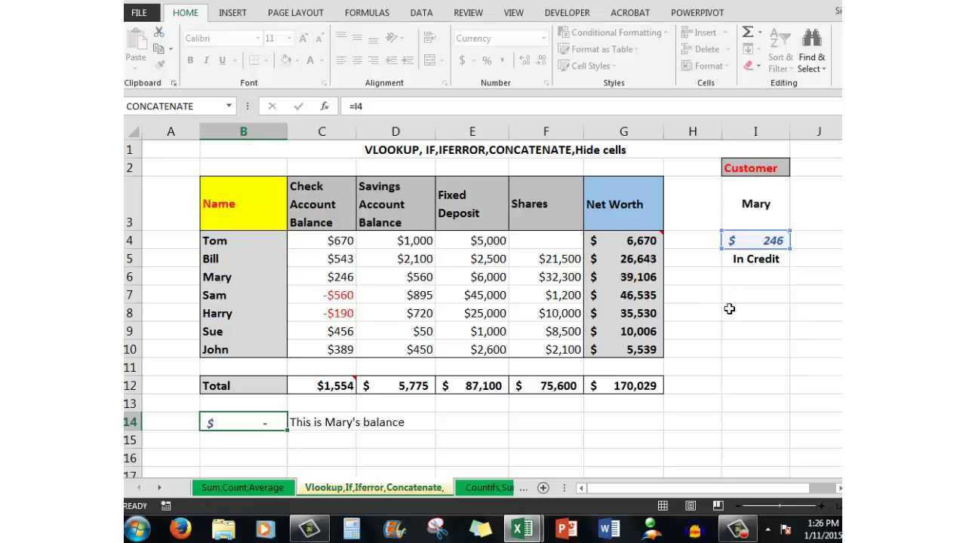
pyautogui.doubleClick(756, 204)
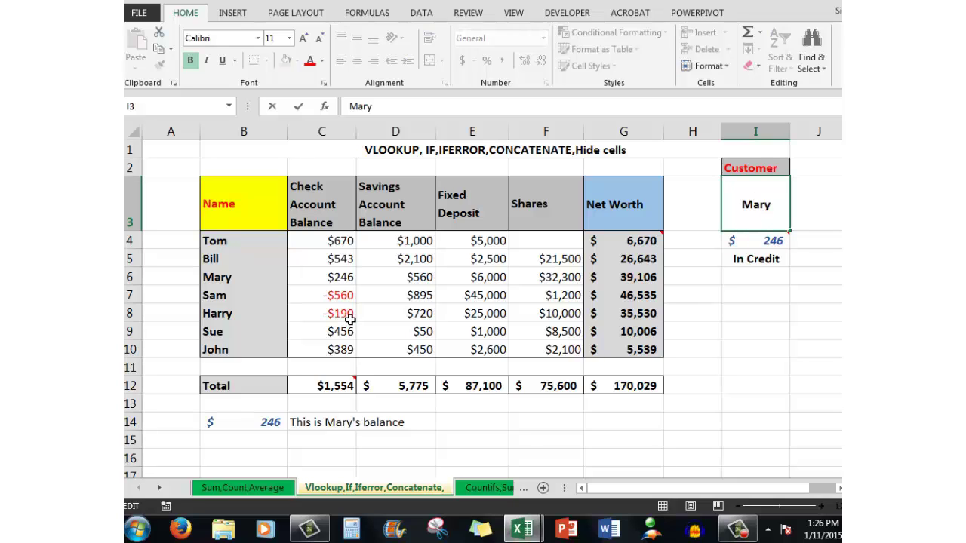
pyautogui.write('Harry')
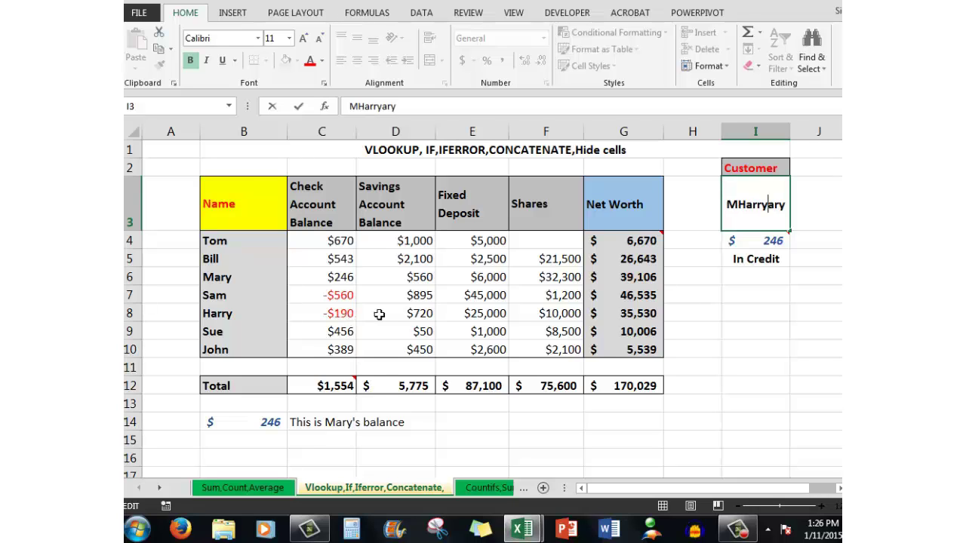
pyautogui.press('Escape')
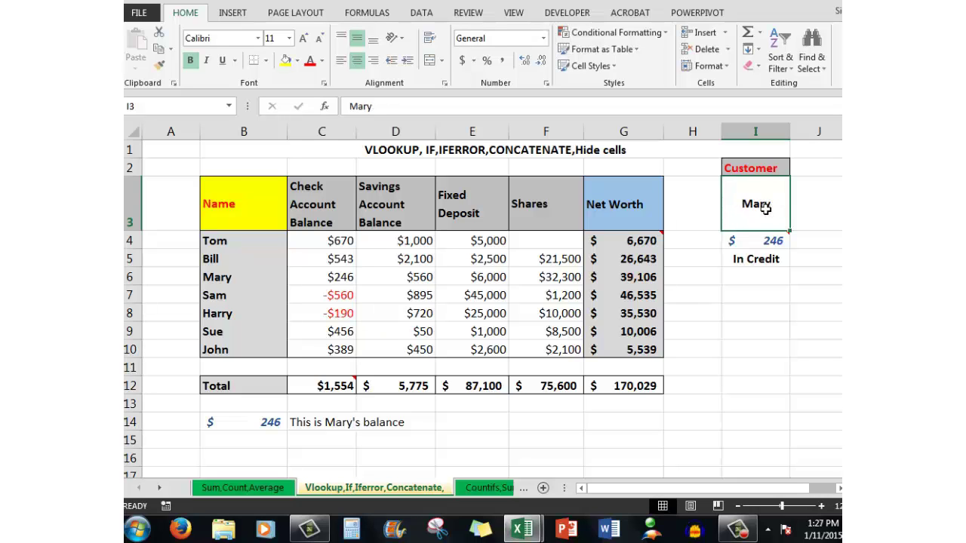
# Replace the customer in I3 with the name listed in B8 and check the IF formula in I5
pyautogui.write('Harry')
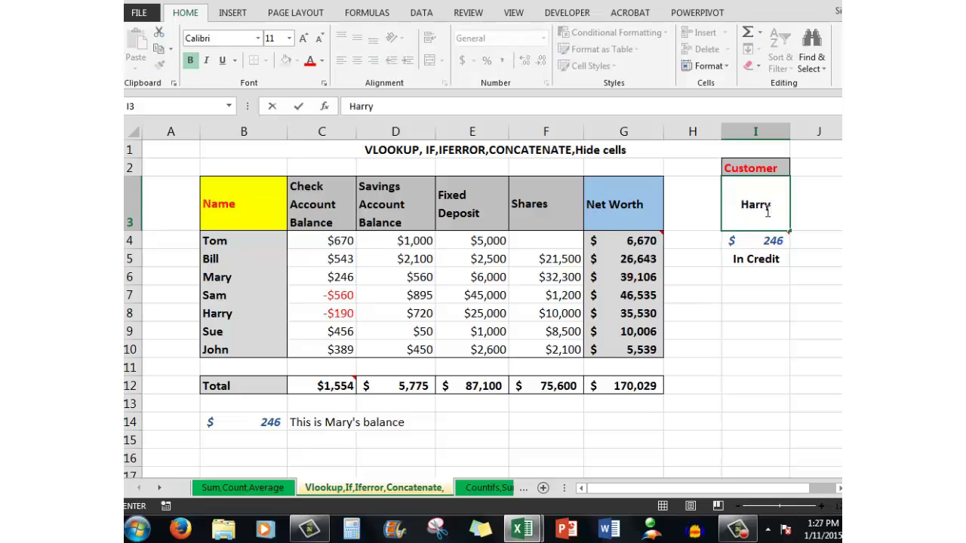
pyautogui.hotkey('ctrl', 'Return')
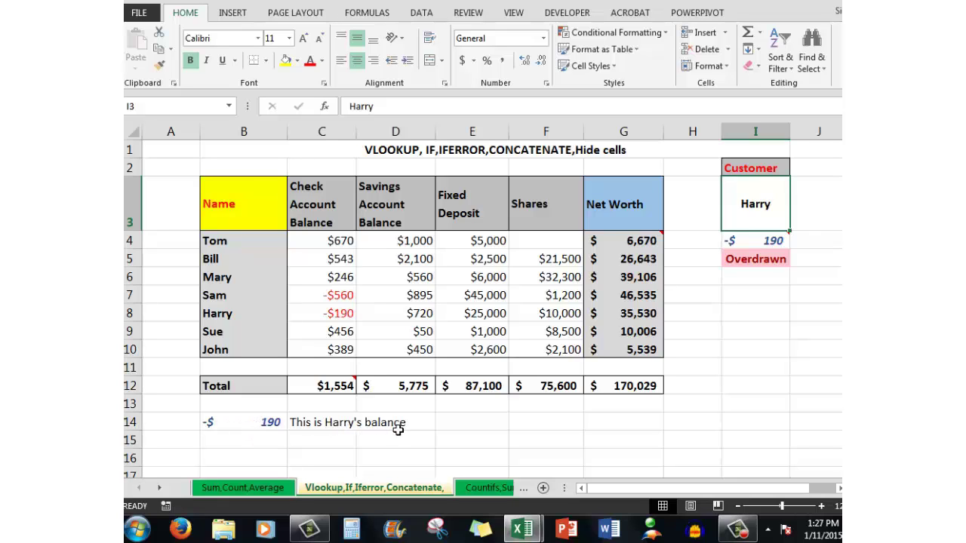
pyautogui.click(760, 264)
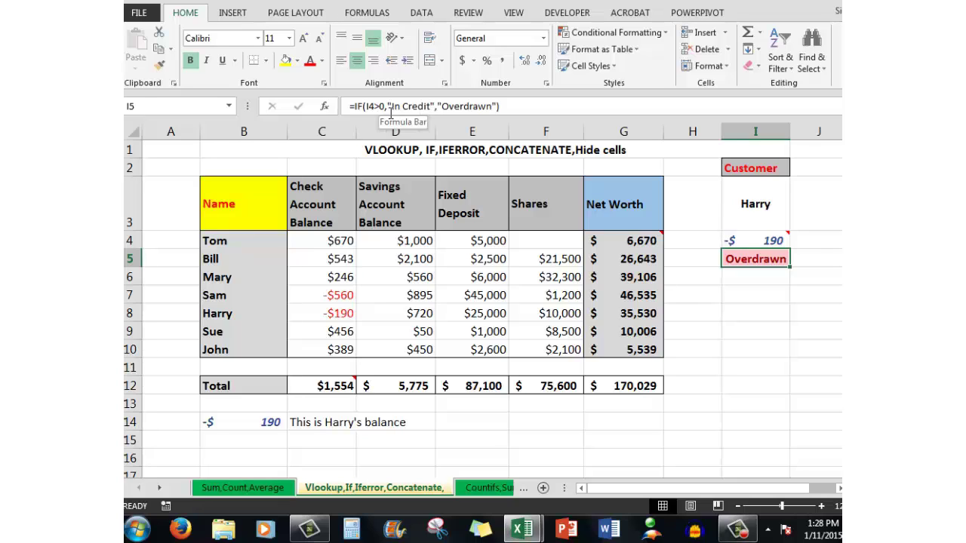
# Try a check account balance of 0 in C4, check the IF formula in I5, and undo the balance change
pyautogui.click(338, 247)
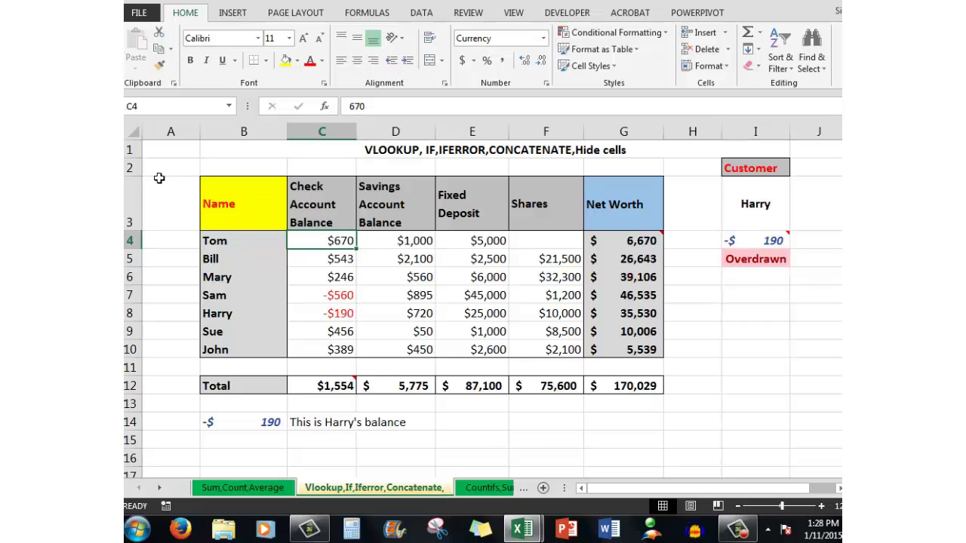
pyautogui.write('0')
pyautogui.hotkey('ctrl', 'Return')
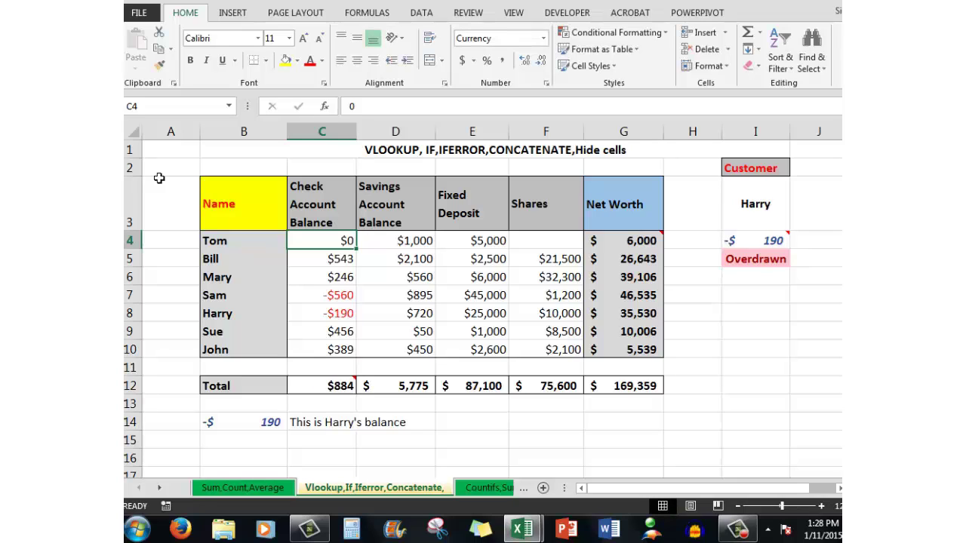
pyautogui.click(756, 264)
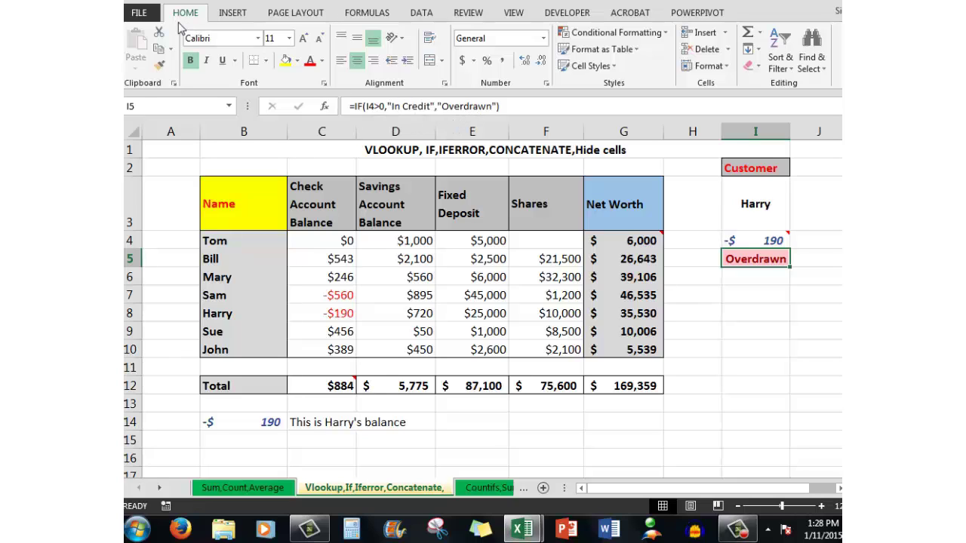
pyautogui.hotkey('ctrl', 'z')
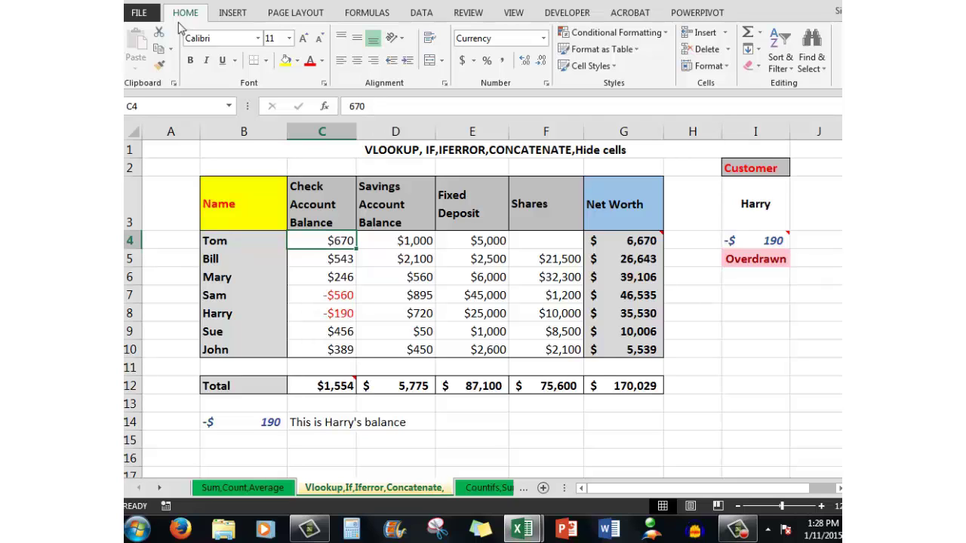
# Replace the customer in I3 with the name listed in B4
pyautogui.click(766, 205)
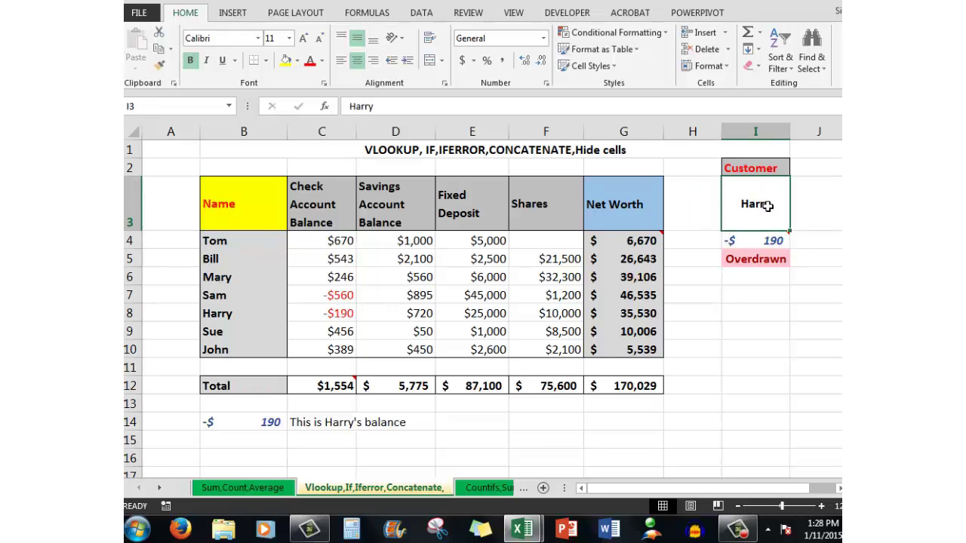
pyautogui.write('Tom')
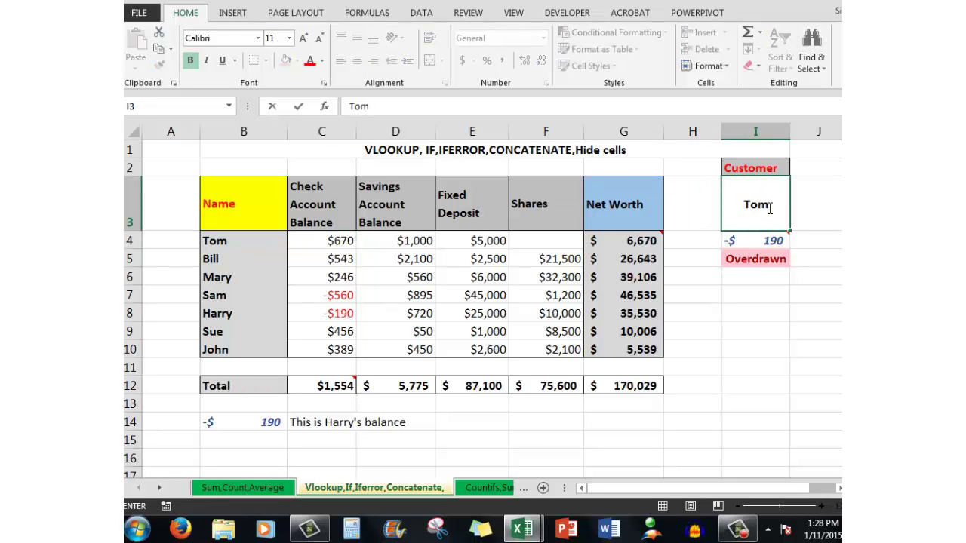
pyautogui.hotkey('ctrl', 'Return')
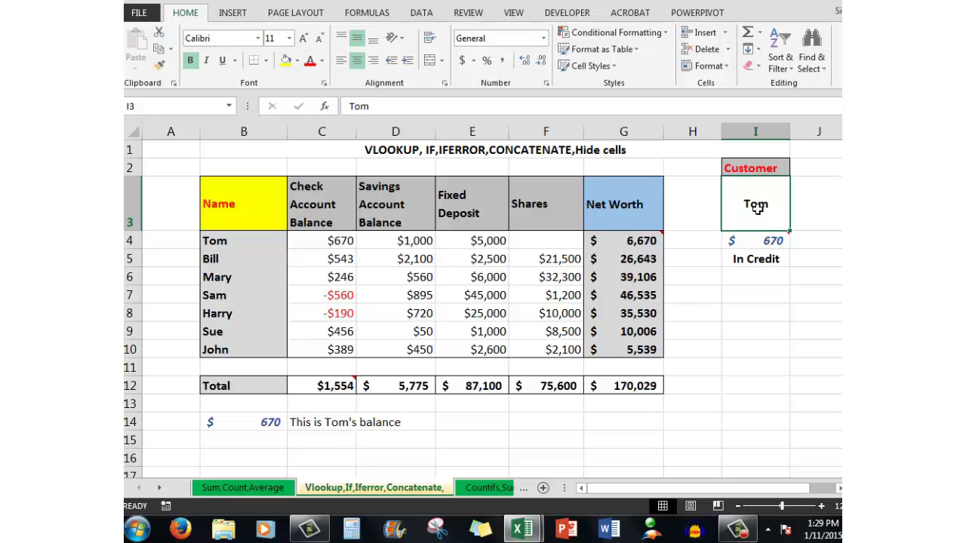
# Try adding " Well done" as a fourth text argument to the CONCATENATE formula in C14, and undo the addition
pyautogui.click(307, 429)
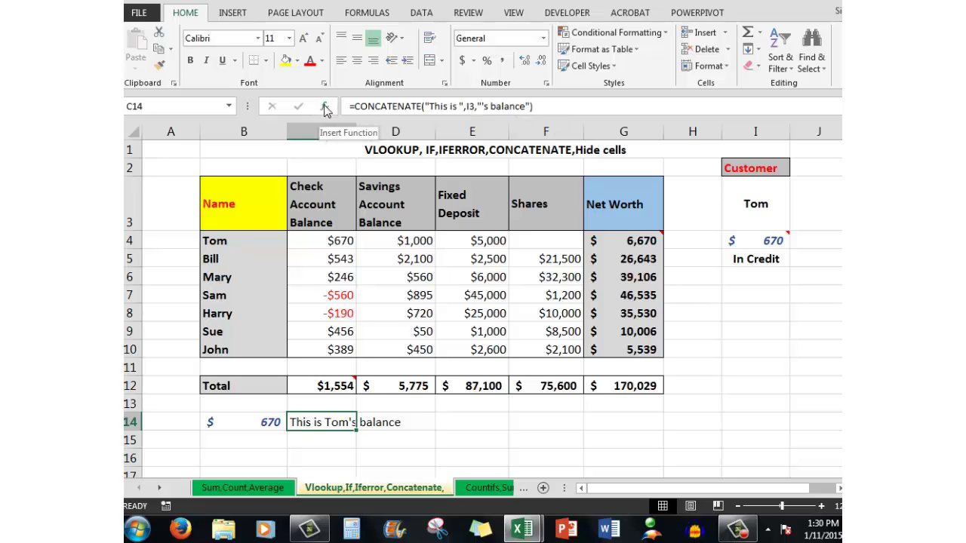
pyautogui.click(325, 108)
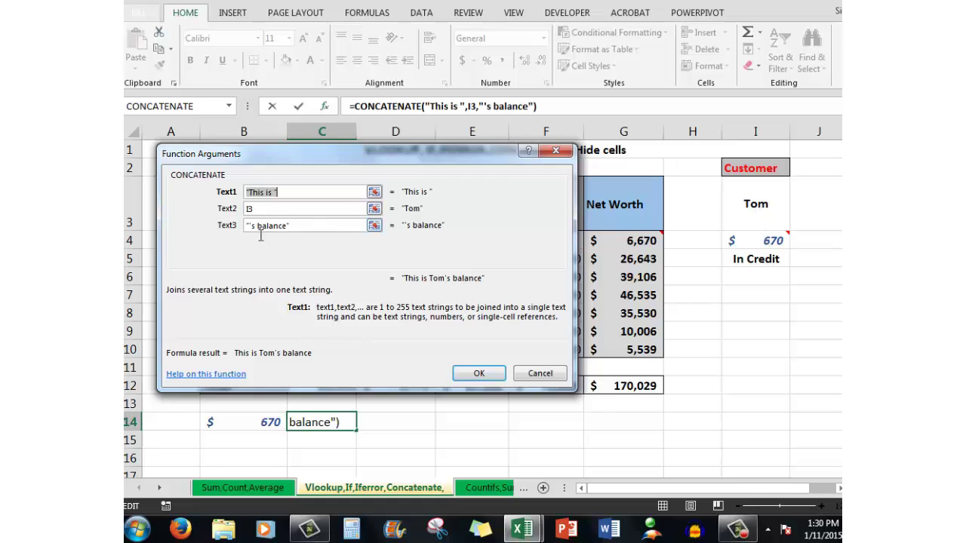
pyautogui.click(300, 230)
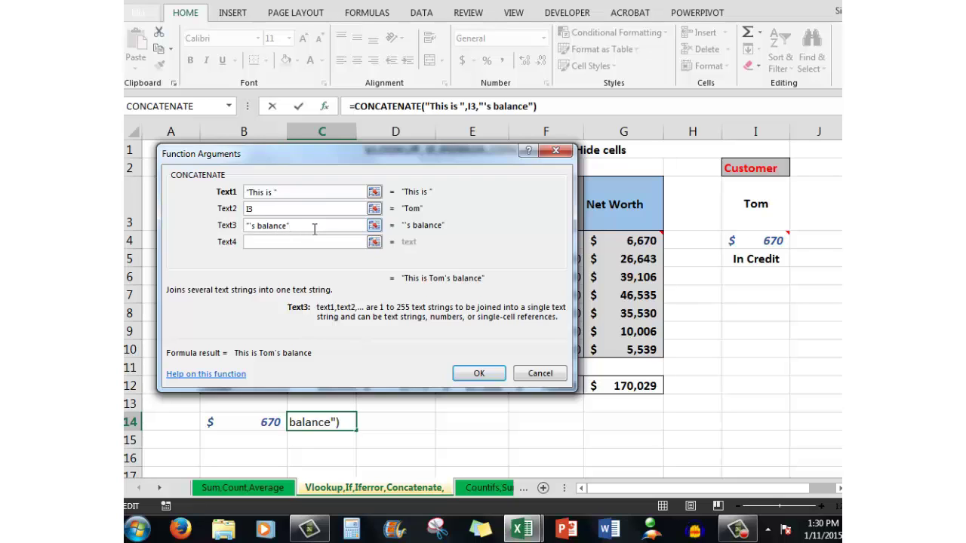
pyautogui.click(265, 242)
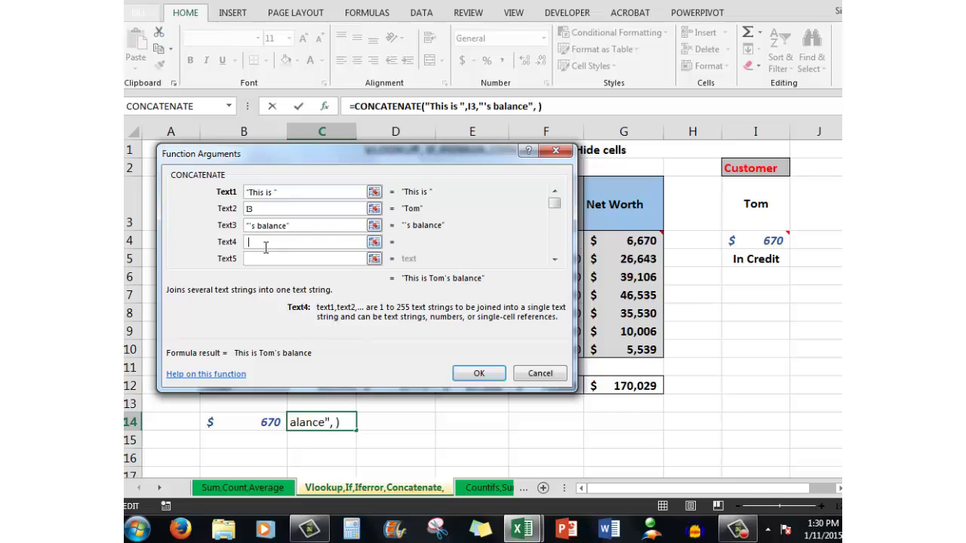
pyautogui.write('W')
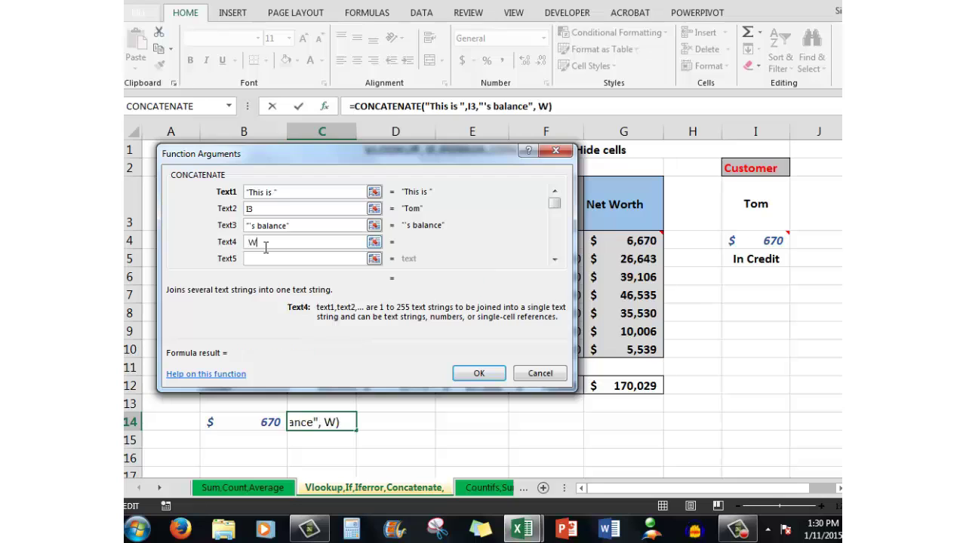
pyautogui.write('ell done')
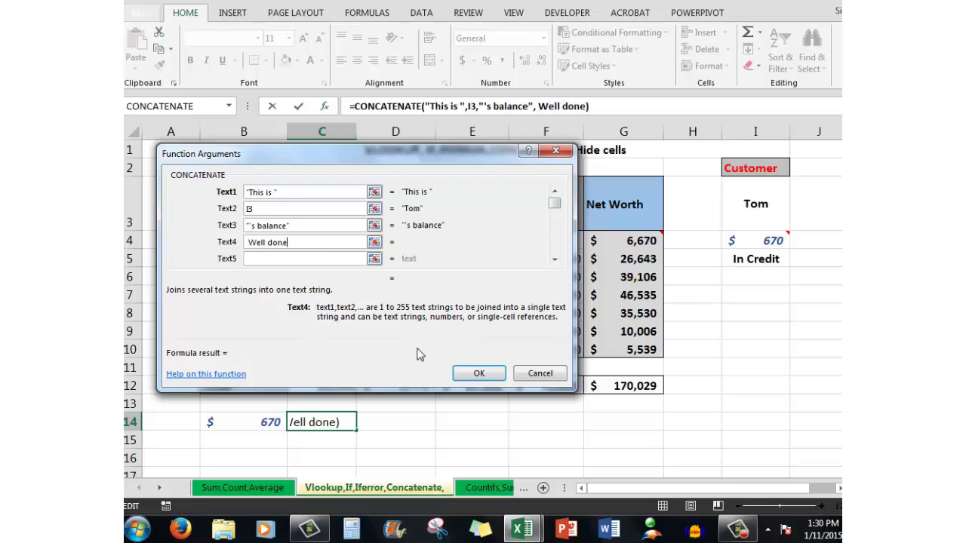
pyautogui.click(483, 374)
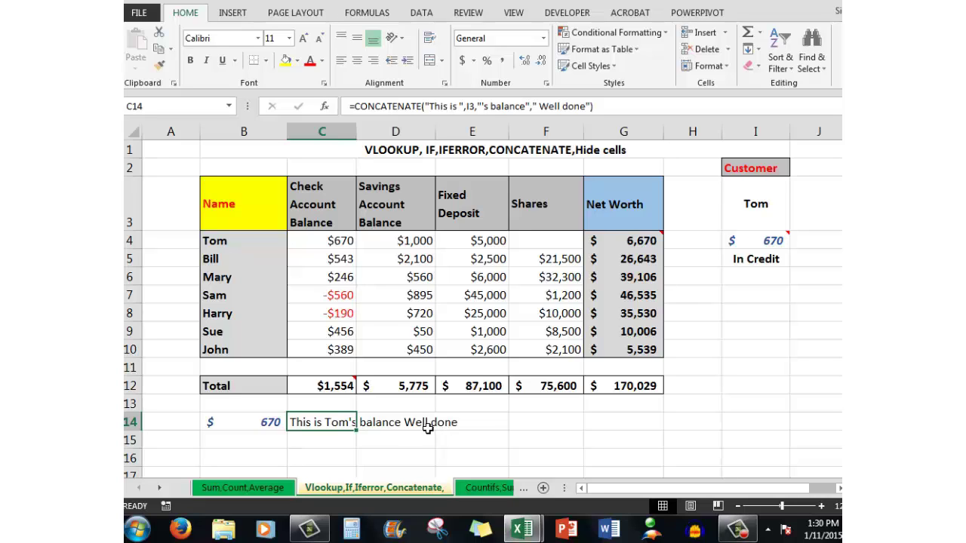
pyautogui.hotkey('ctrl', 'z')
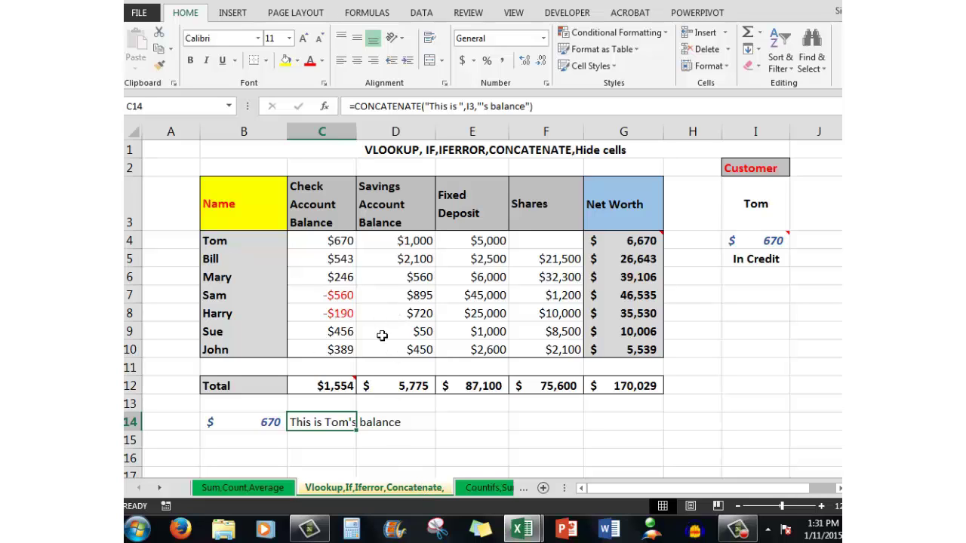
# Hide the check account balance in C9 by applying the custom number format ";;;"
pyautogui.click(339, 337)
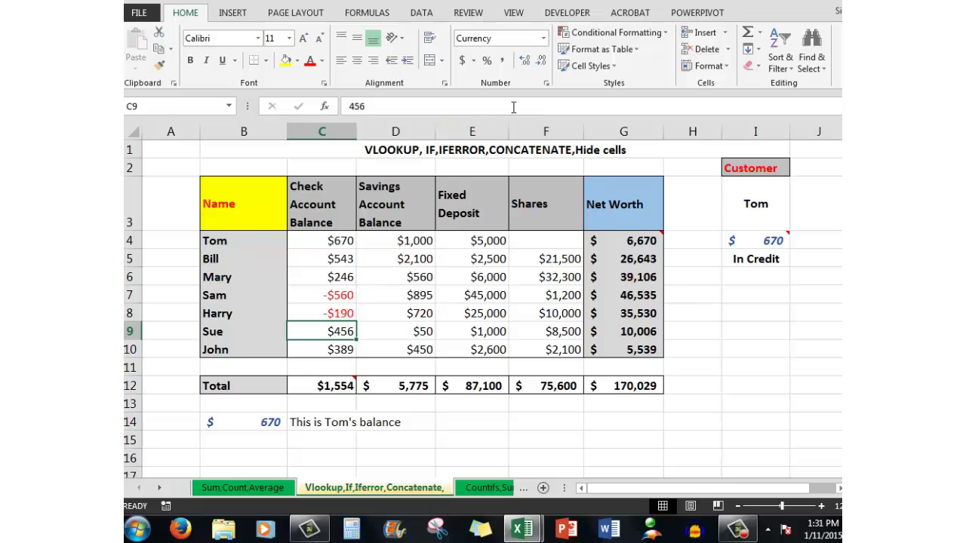
pyautogui.click(548, 86)
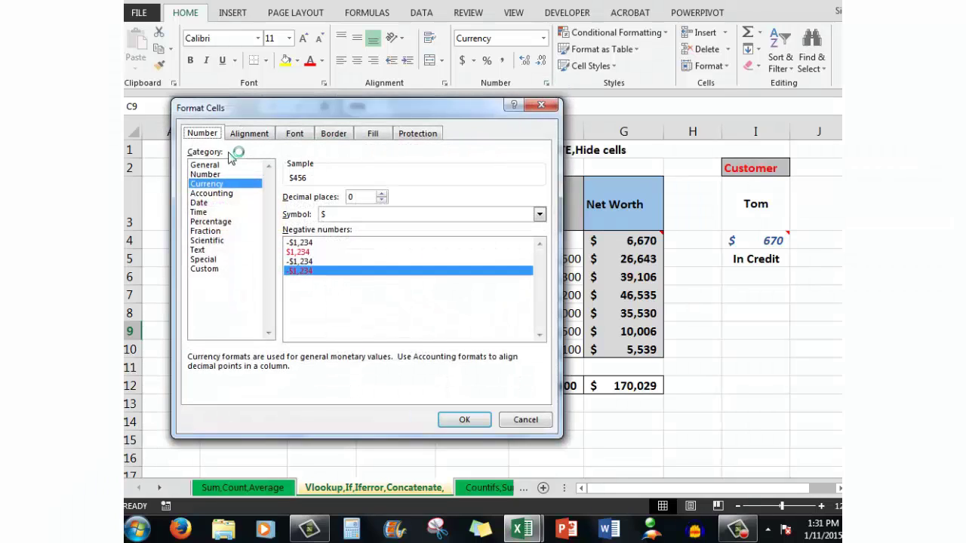
pyautogui.click(208, 271)
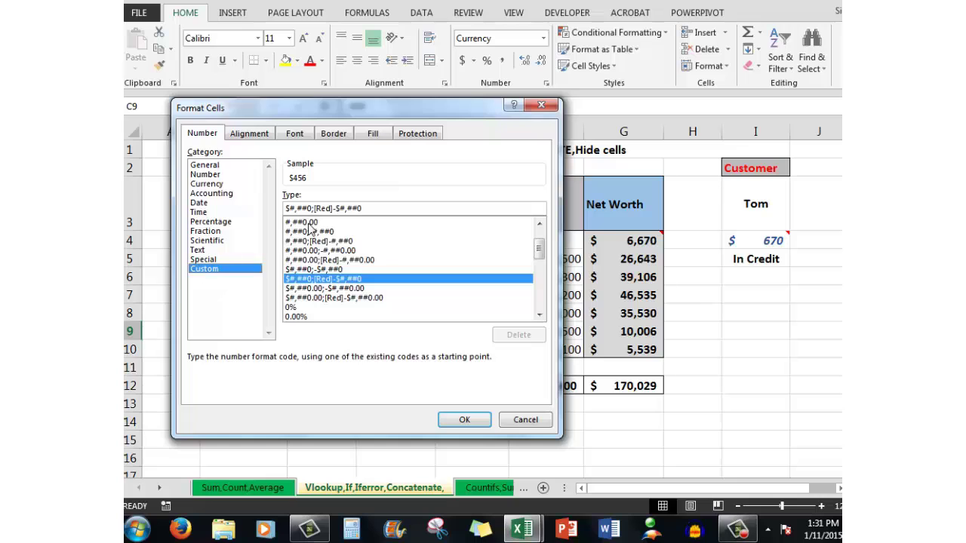
pyautogui.moveTo(377, 213); pyautogui.dragTo(276, 215)
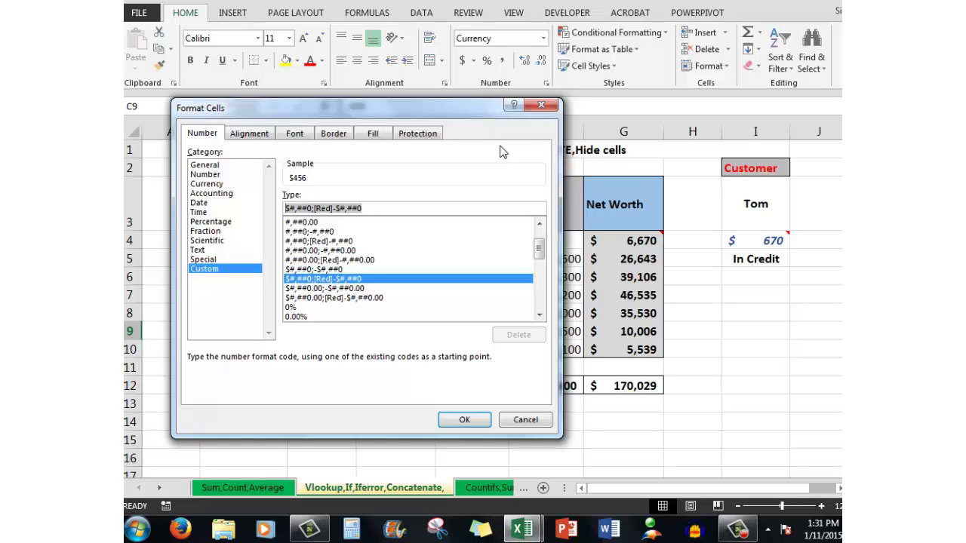
pyautogui.write(';;;')
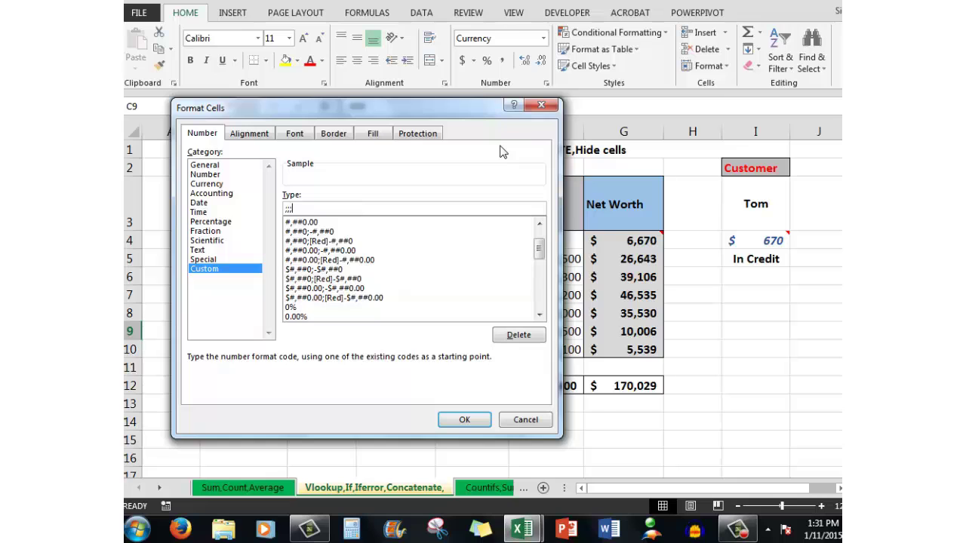
pyautogui.click(452, 420)
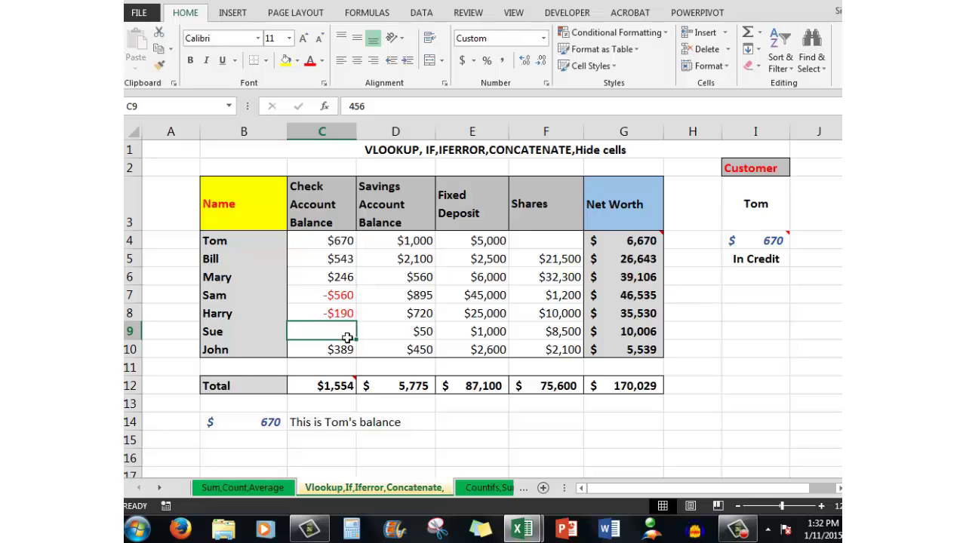
pyautogui.moveTo(343, 389)
# Unhide the check account balance in C9 by clearing its custom number format code
pyautogui.click(545, 83)
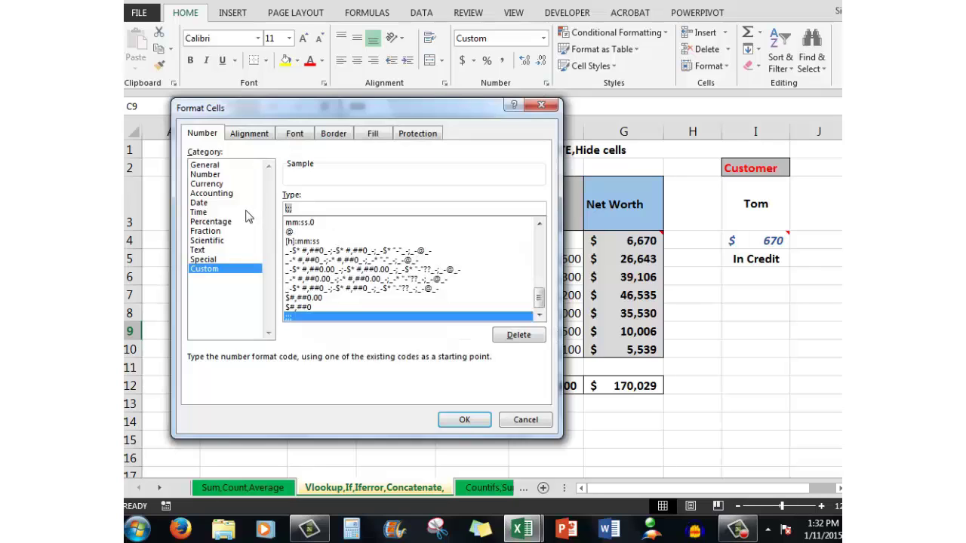
pyautogui.press('BackSpace')
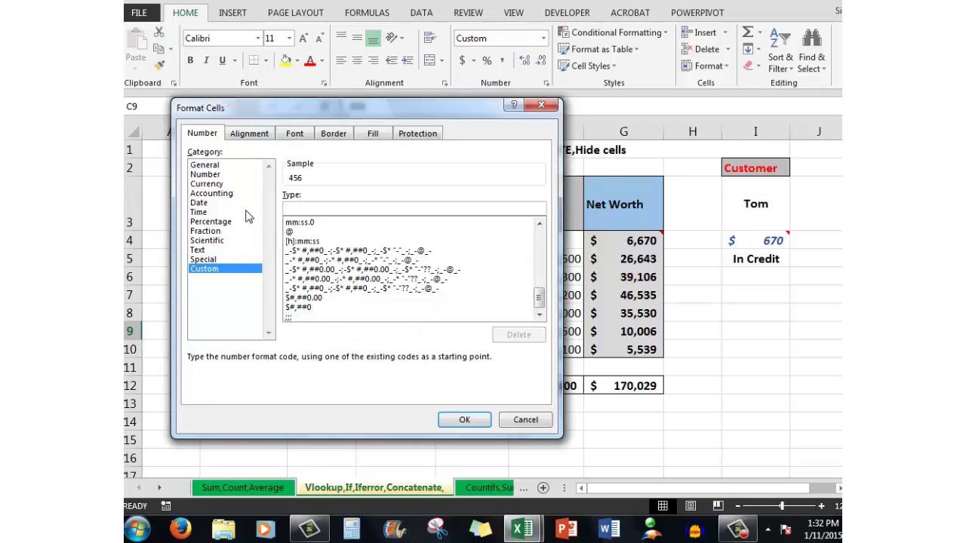
pyautogui.click(463, 420)
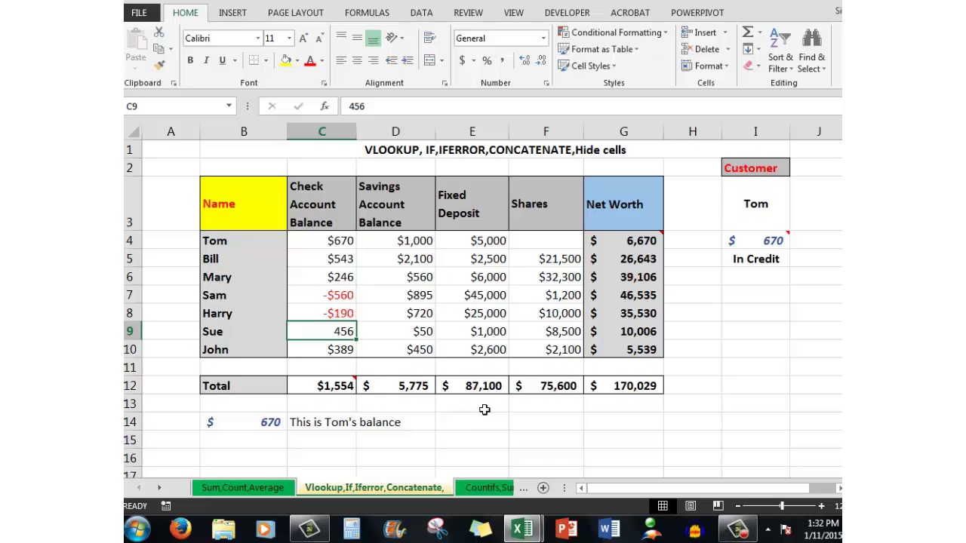
# Check the IFERROR formula in I4 and the custom number format code behind the negative balance in C7
pyautogui.moveTo(768, 246)
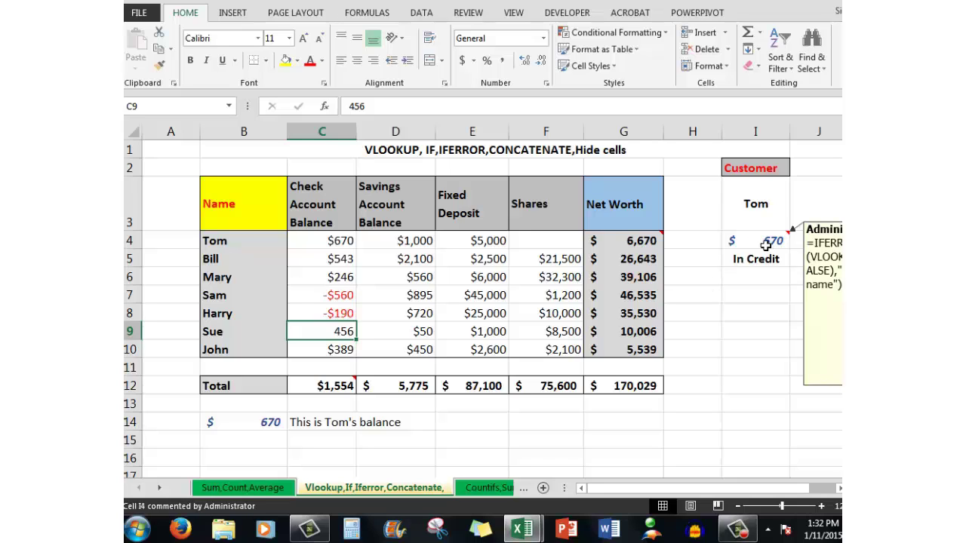
pyautogui.click(766, 246)
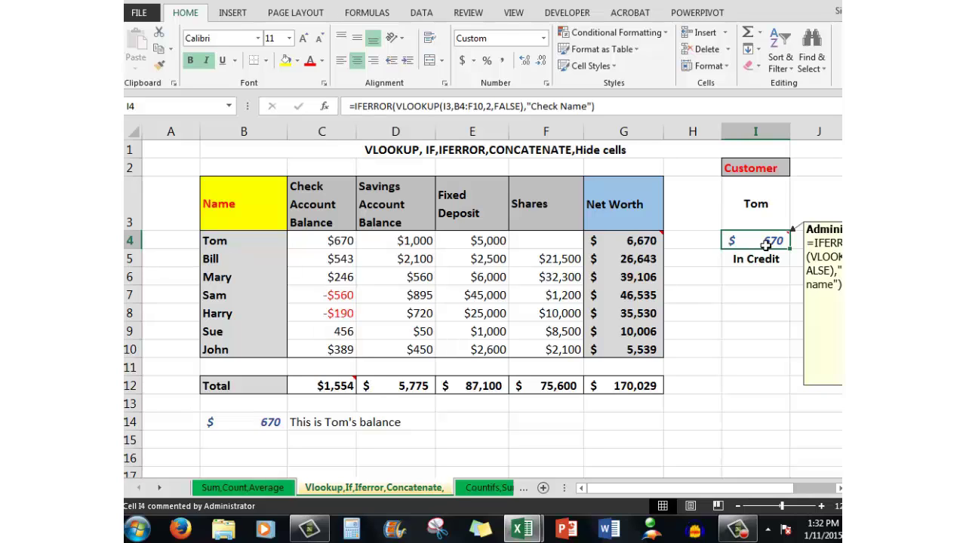
pyautogui.click(341, 302)
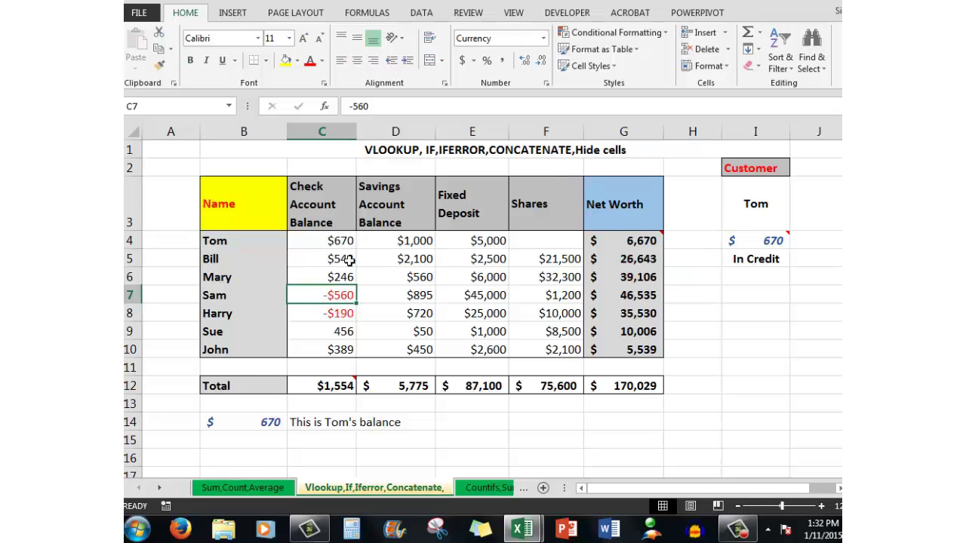
pyautogui.click(545, 83)
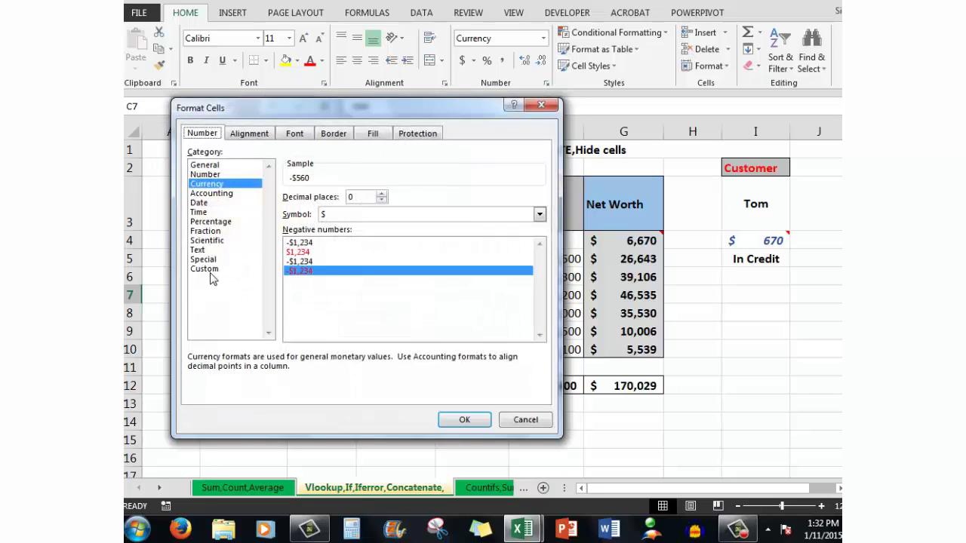
pyautogui.click(205, 270)
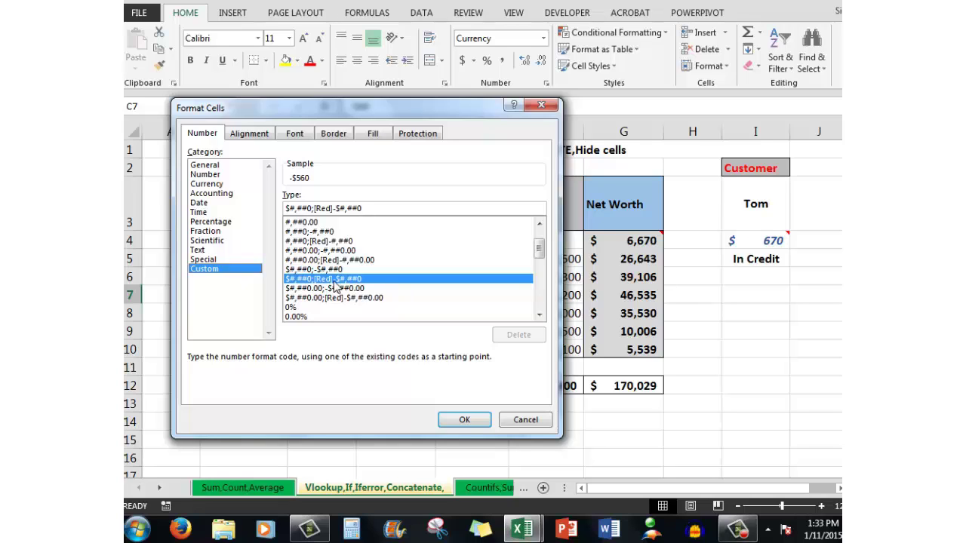
pyautogui.click(465, 420)
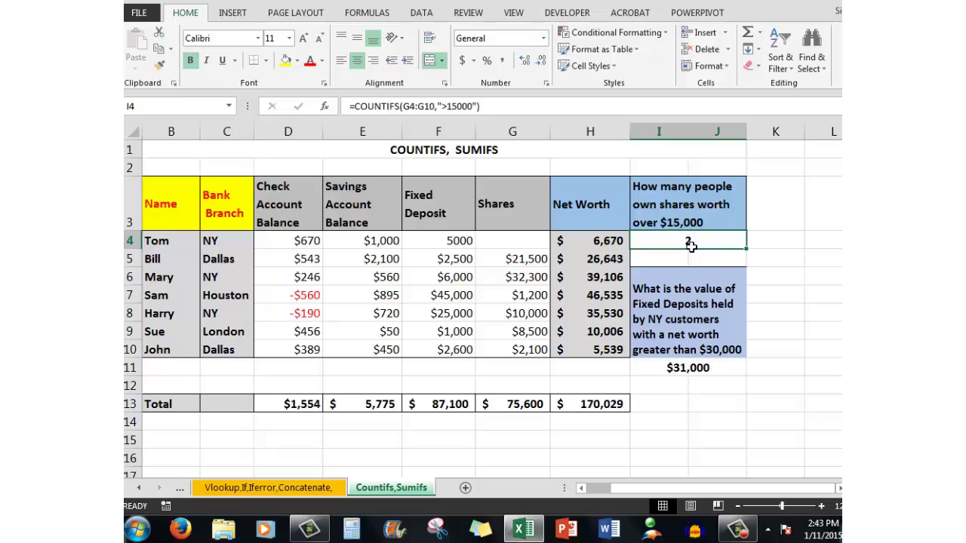
# Clear the formula in I4 on the Countifs,Sumifs sheet and insert the COUNTIFS function from the Statistical category there
pyautogui.press('Delete')
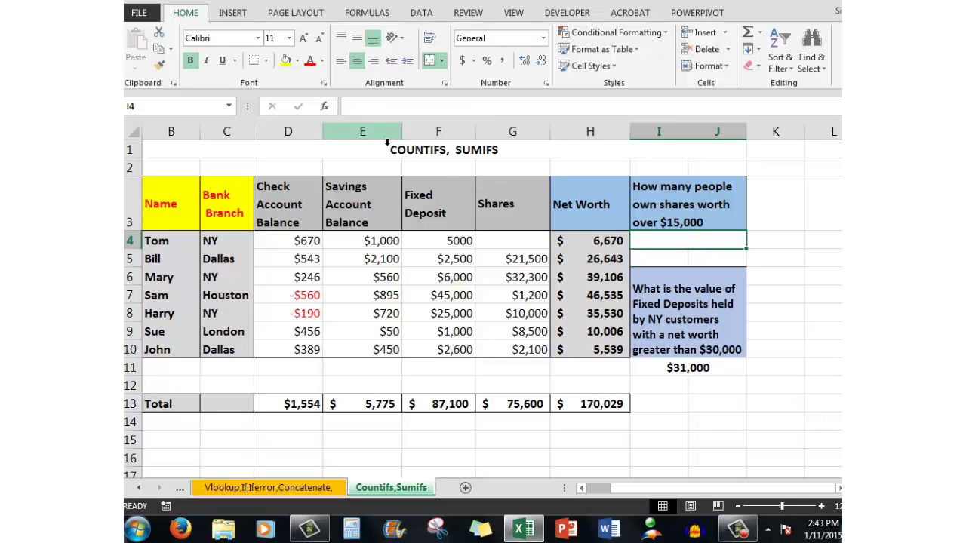
pyautogui.click(325, 108)
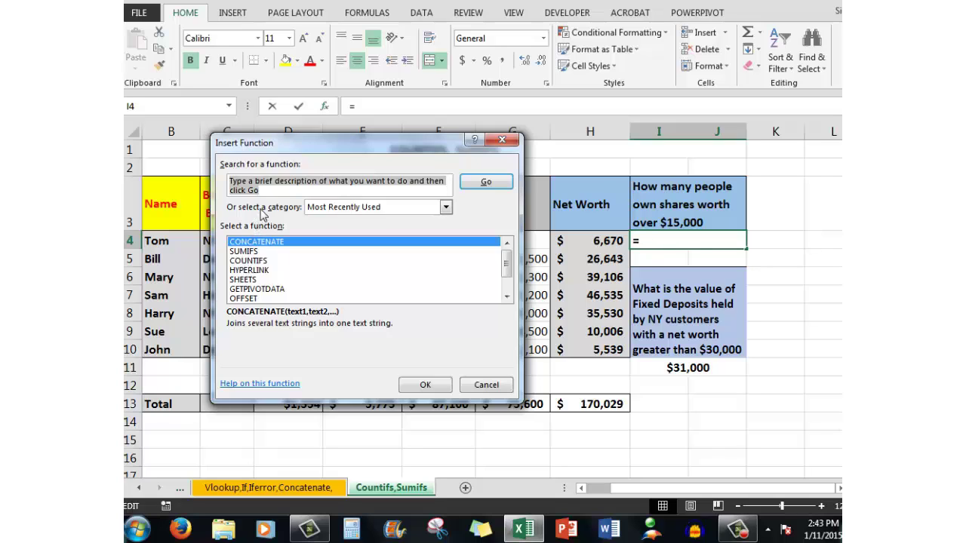
pyautogui.click(446, 208)
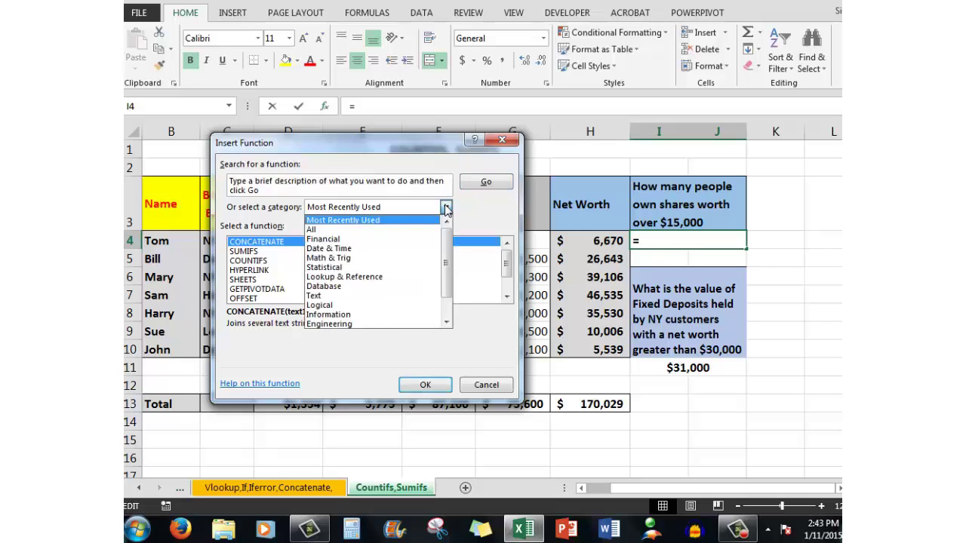
pyautogui.click(318, 269)
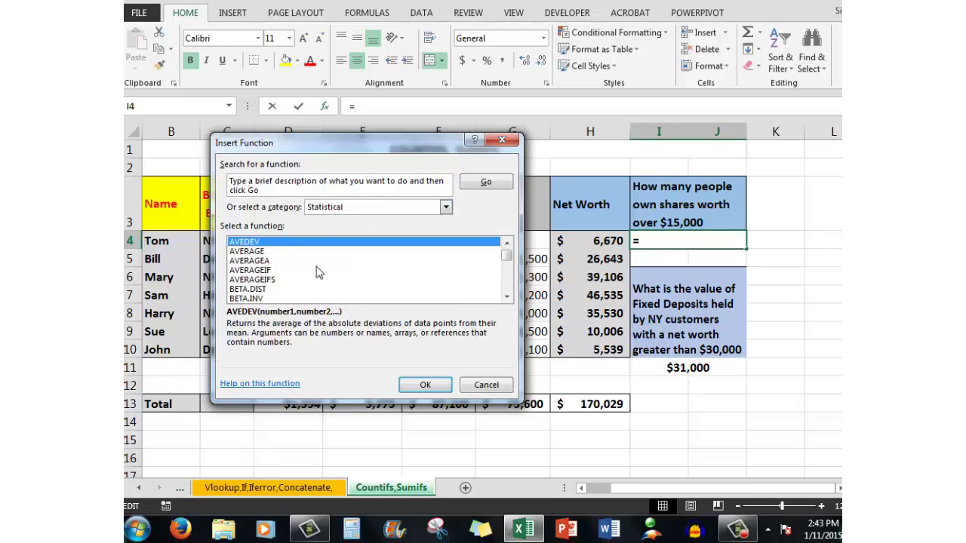
pyautogui.press('Down')
pyautogui.press('Down')
pyautogui.press('Down')
pyautogui.press('Down')
pyautogui.press('Down')
pyautogui.press('Down')
pyautogui.press('Down')
pyautogui.press('Down')
pyautogui.press('Down')
pyautogui.press('Down')
pyautogui.press('Down')
pyautogui.press('Down')
pyautogui.press('Down')
pyautogui.press('Down')
pyautogui.press('Down')
pyautogui.press('Down')
pyautogui.press('Down')
pyautogui.press('Down')
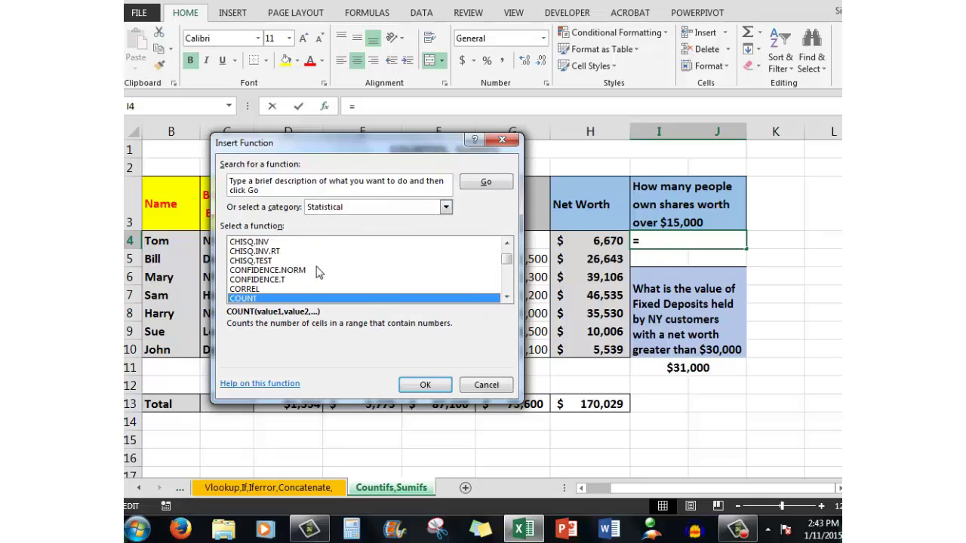
pyautogui.click(507, 297)
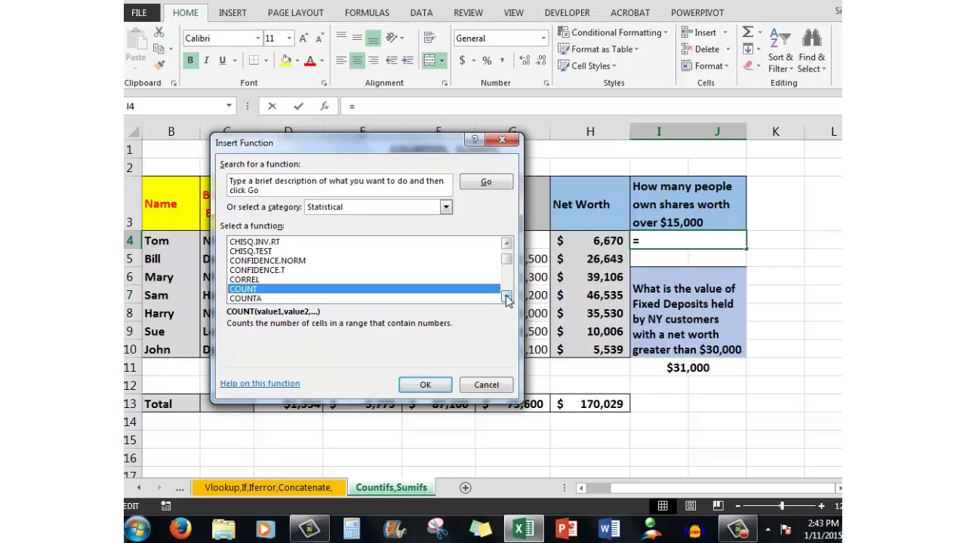
pyautogui.click(507, 298)
pyautogui.click(508, 298)
pyautogui.click(507, 298)
pyautogui.click(507, 297)
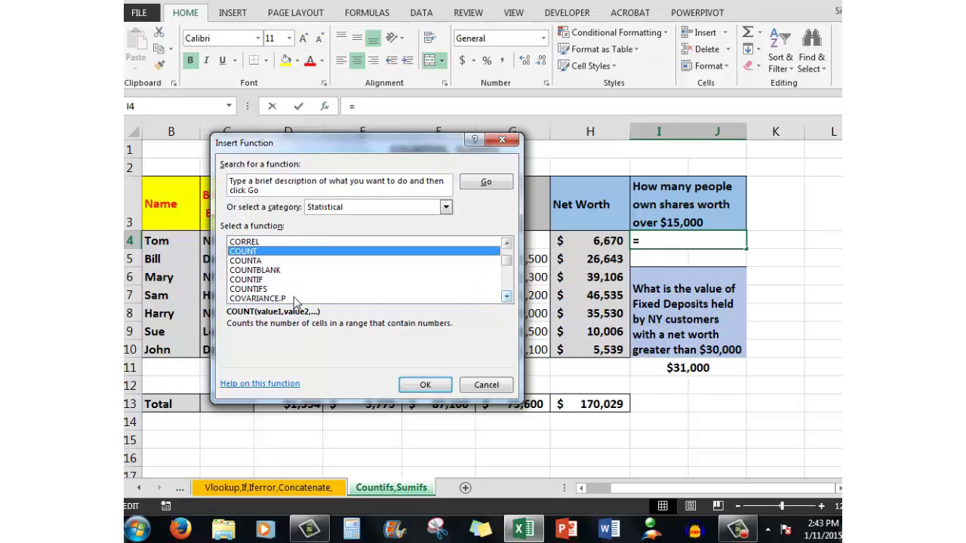
pyautogui.click(264, 290)
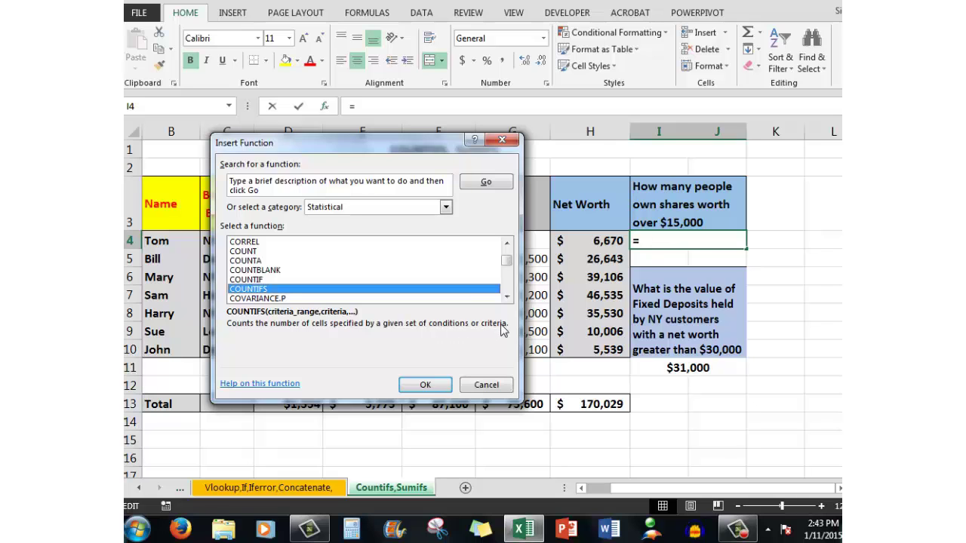
pyautogui.click(423, 386)
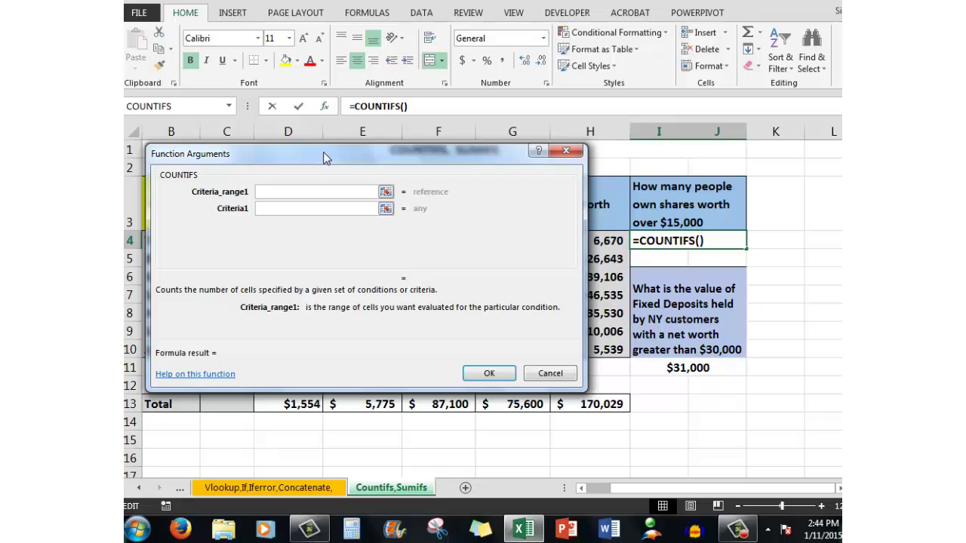
# Set the first COUNTIFS criteria range to the Shares values in G4:G10
pyautogui.click(386, 193)
pyautogui.click(390, 195)
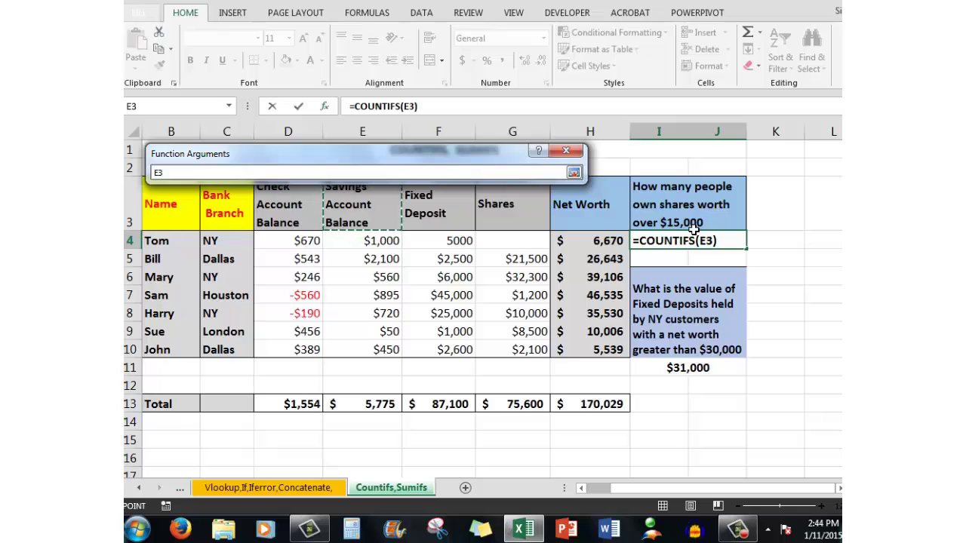
pyautogui.click(519, 245)
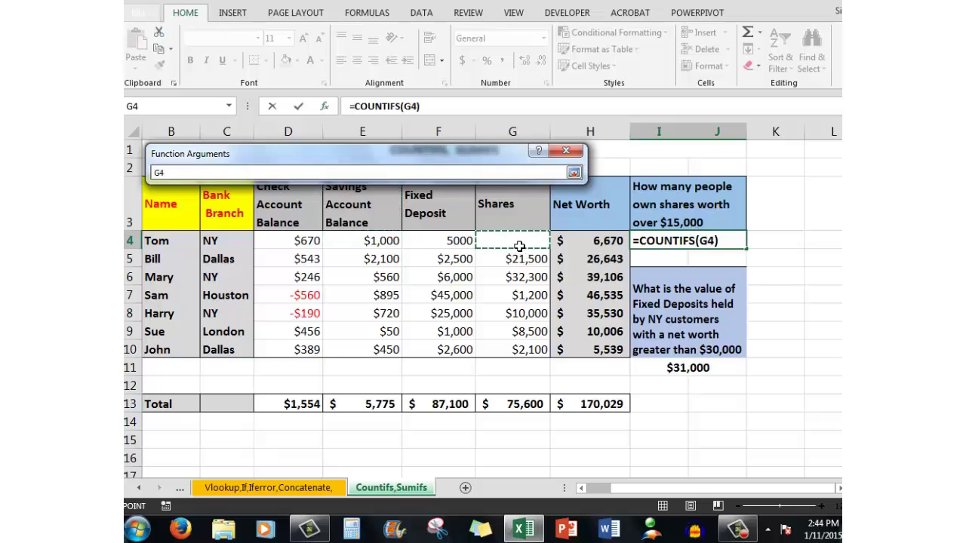
pyautogui.keyDown('shift'); pyautogui.click(524, 356); pyautogui.keyUp('shift')
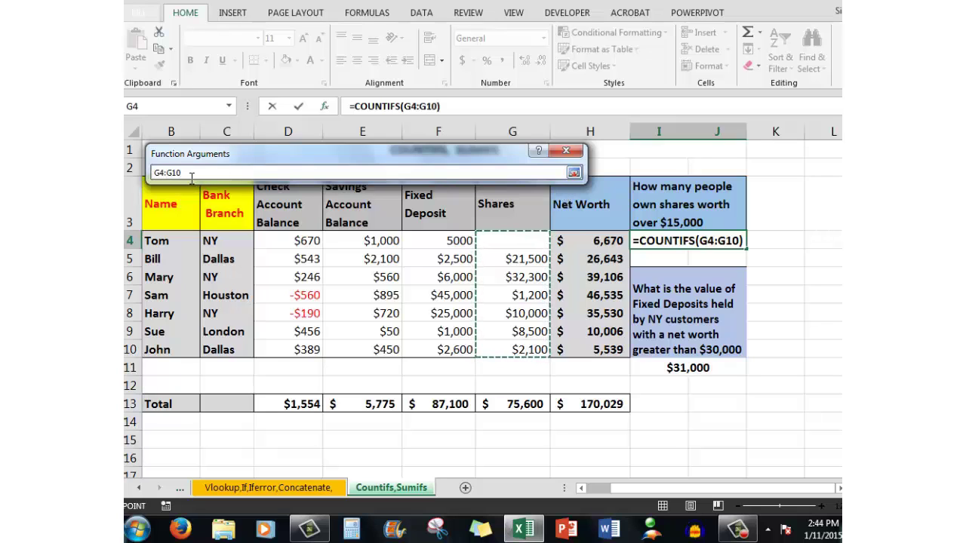
pyautogui.click(574, 173)
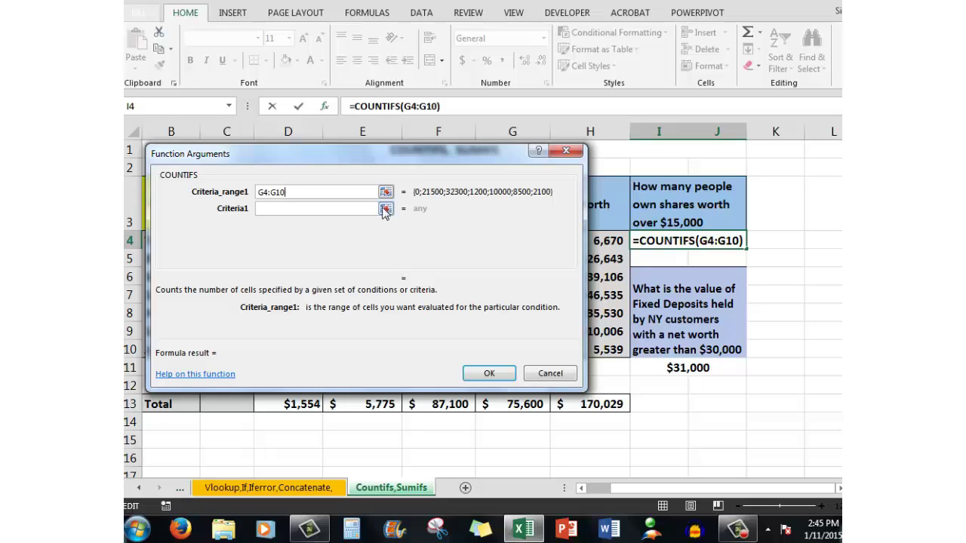
# Set the first COUNTIFS criterion to >15000 and complete the formula in I4
pyautogui.click(303, 215)
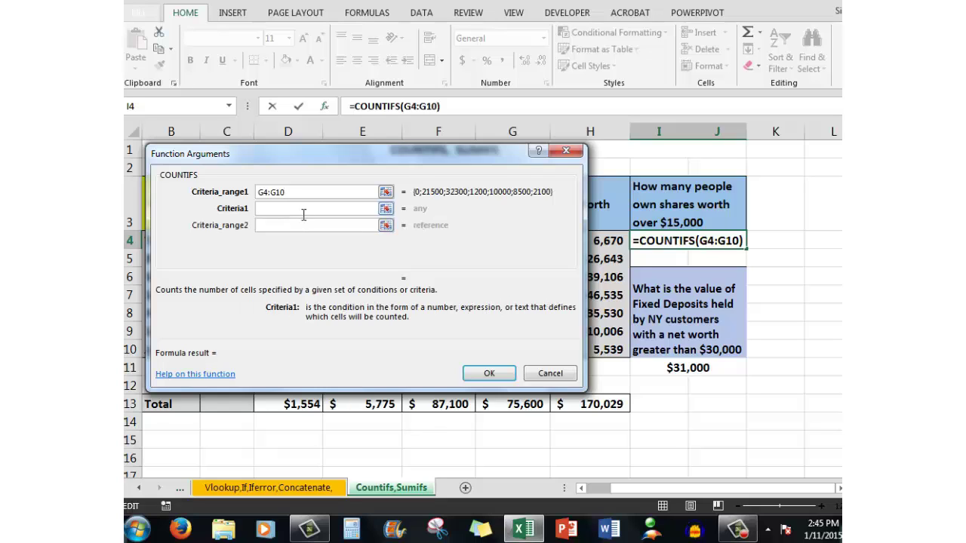
pyautogui.write('>')
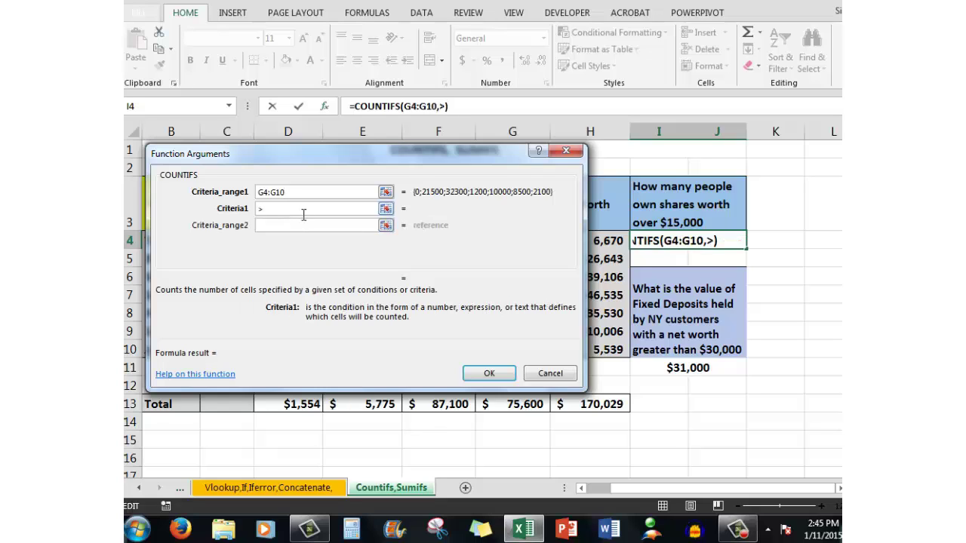
pyautogui.write('15000')
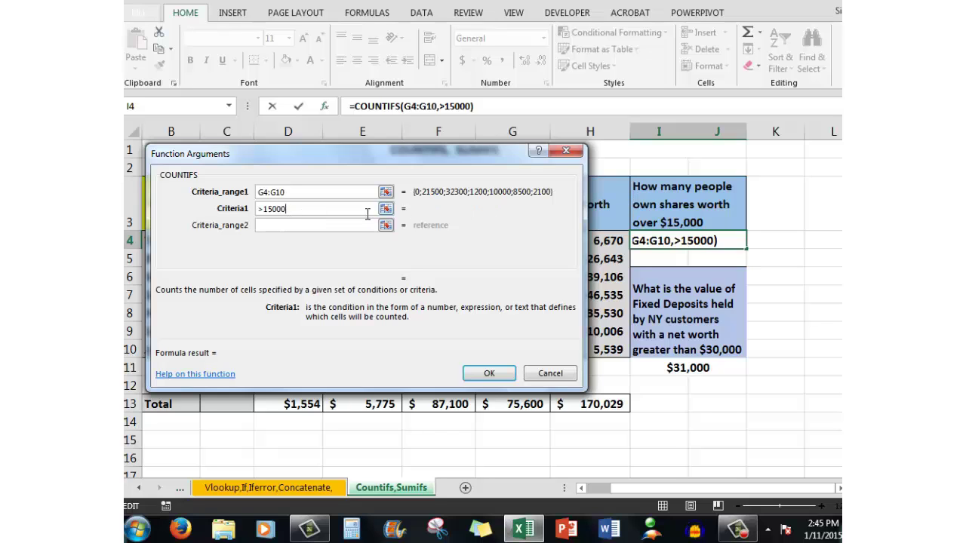
pyautogui.click(487, 373)
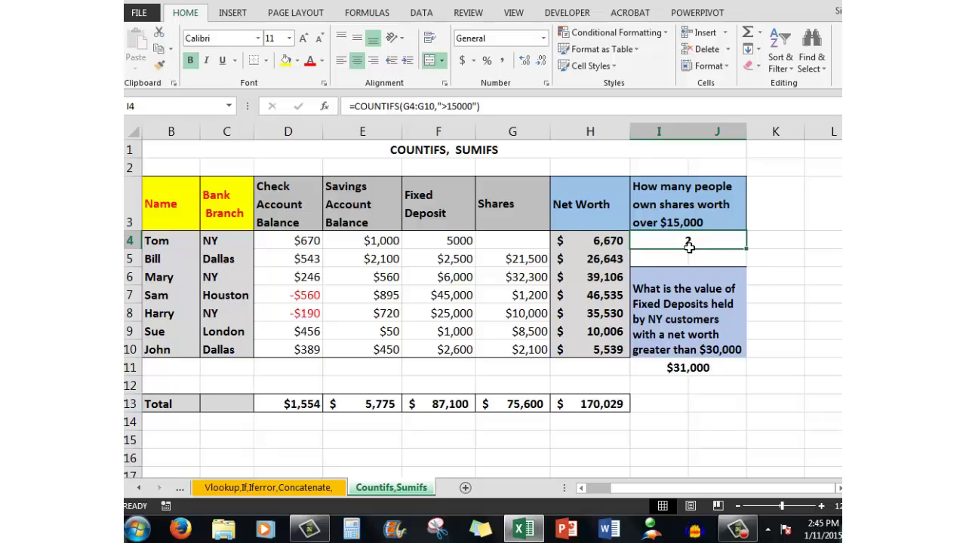
# Try a Shares value of 18000 in G4 to test the COUNTIFS formula, and clear the cell again
pyautogui.click(520, 246)
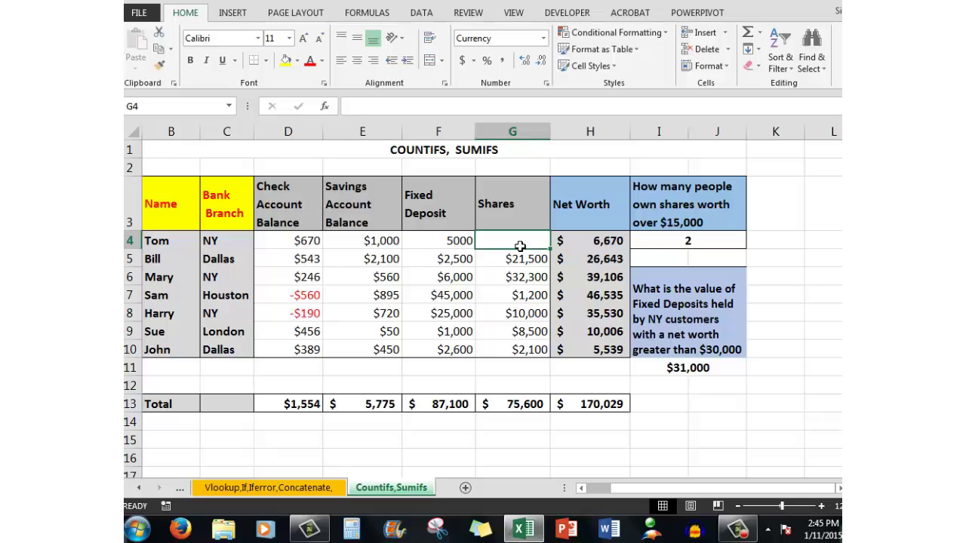
pyautogui.write('18000')
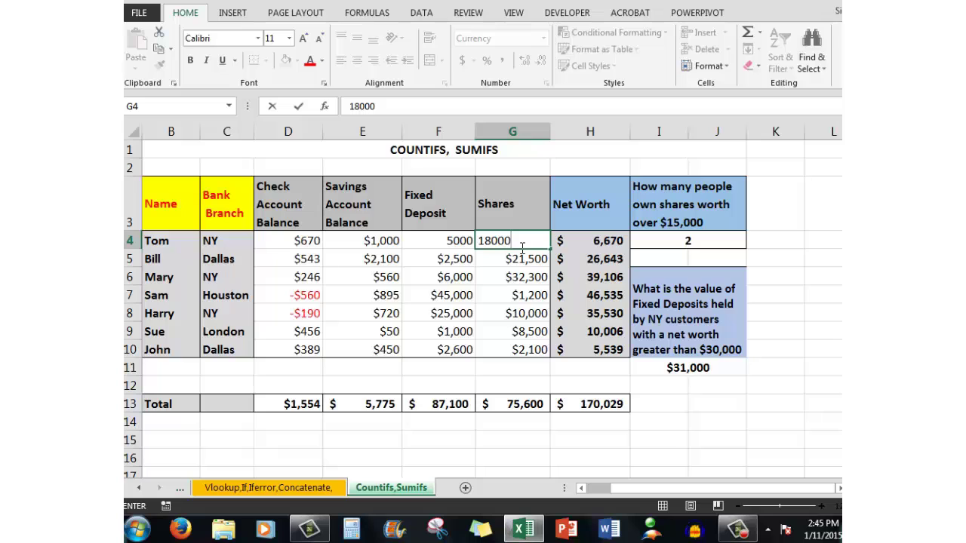
pyautogui.hotkey('ctrl', 'Return')
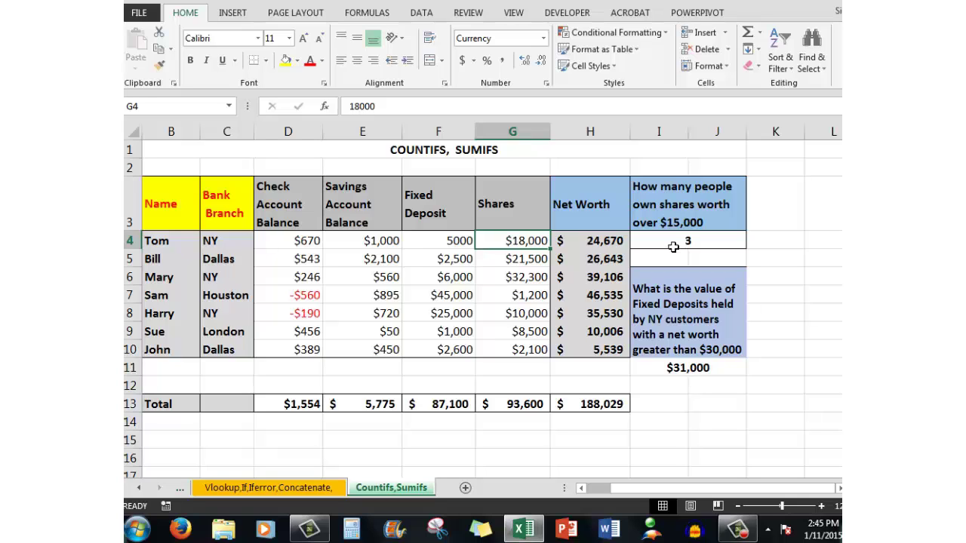
pyautogui.press('Delete')
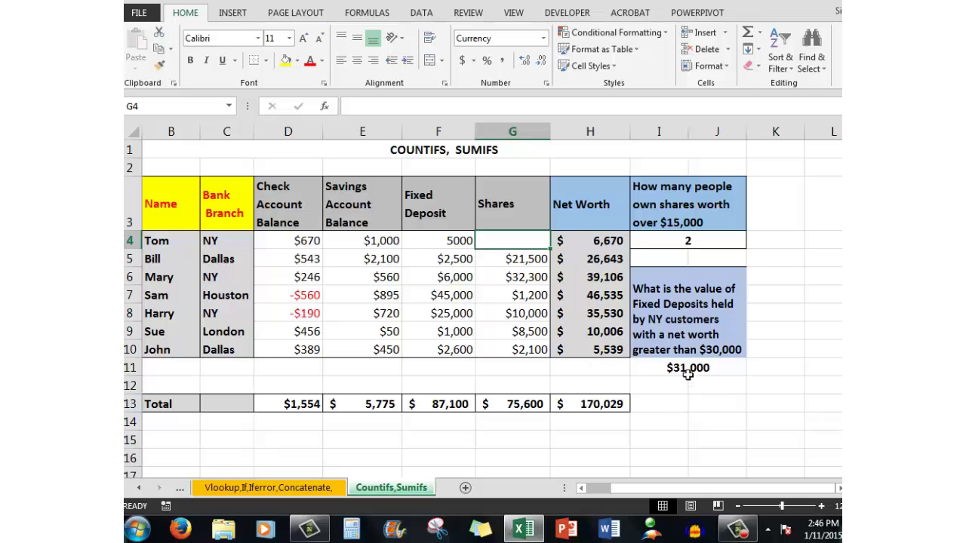
# Examine the fixed deposits and net worth of the NY customers in rows 6 and 8 against the SUMIFS question
pyautogui.click(452, 315)
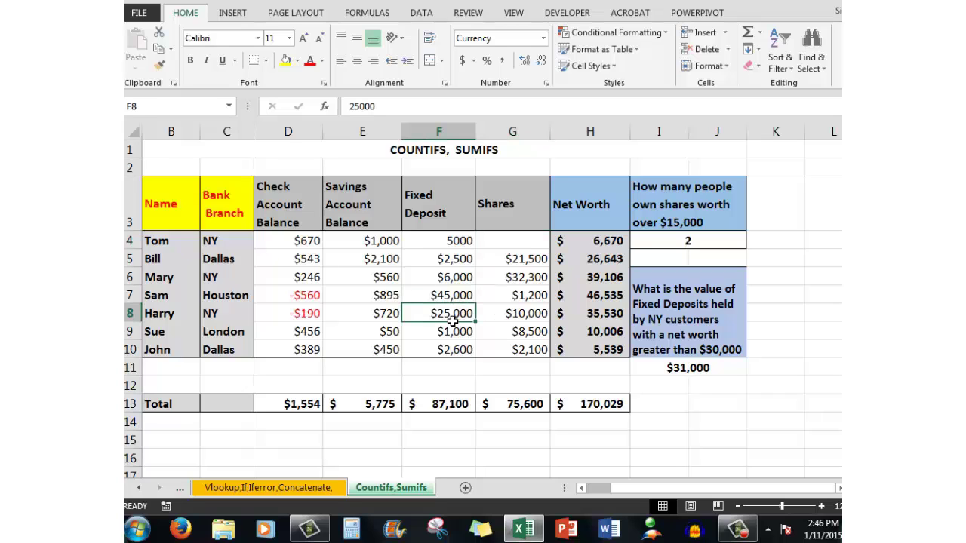
pyautogui.click(456, 281)
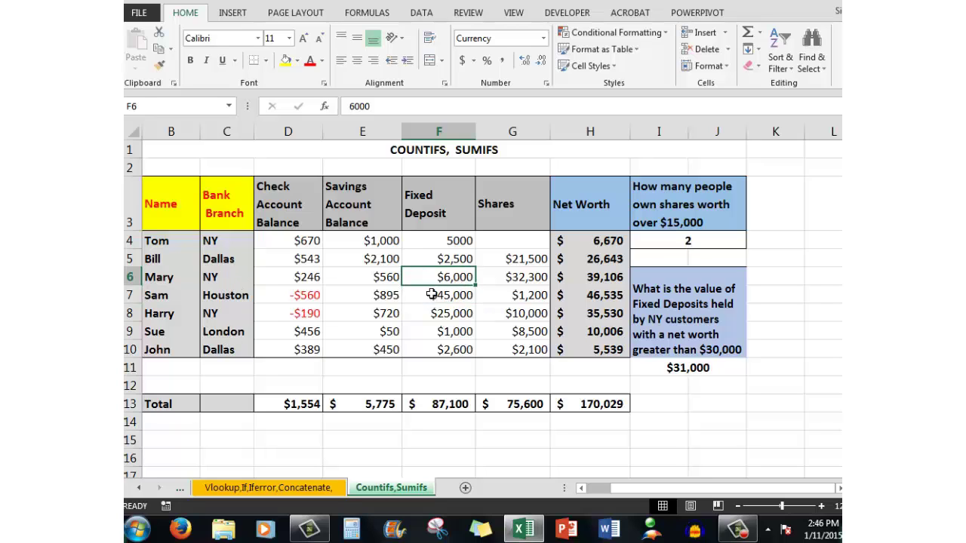
pyautogui.click(532, 279)
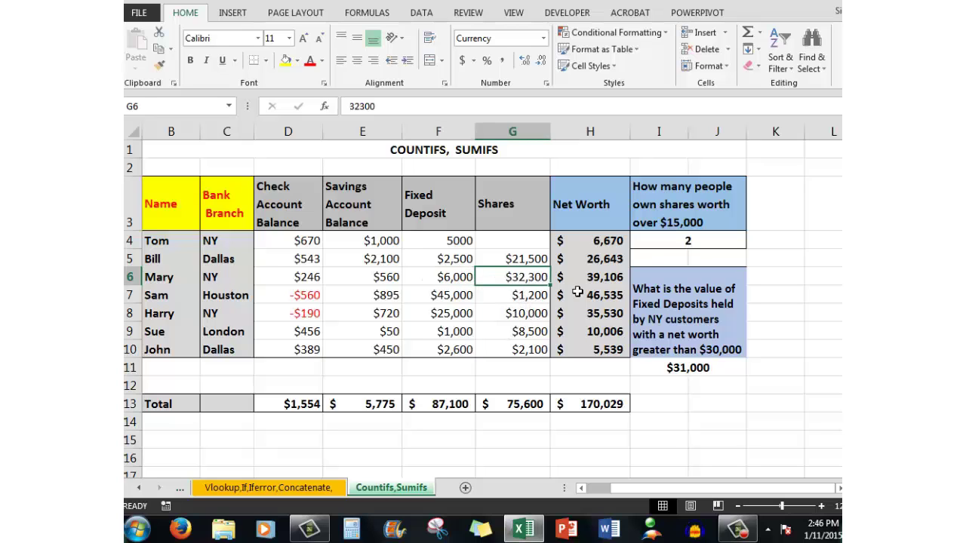
pyautogui.click(608, 282)
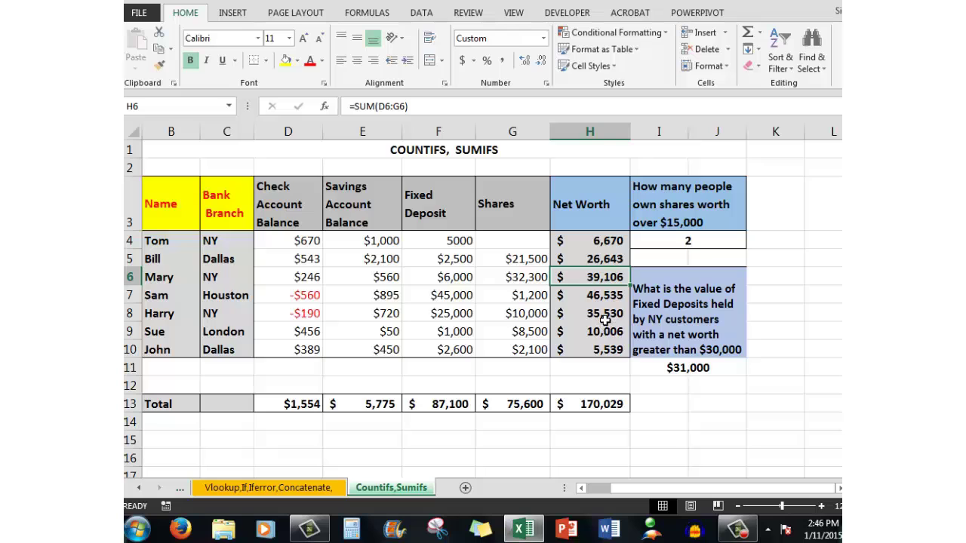
pyautogui.click(605, 319)
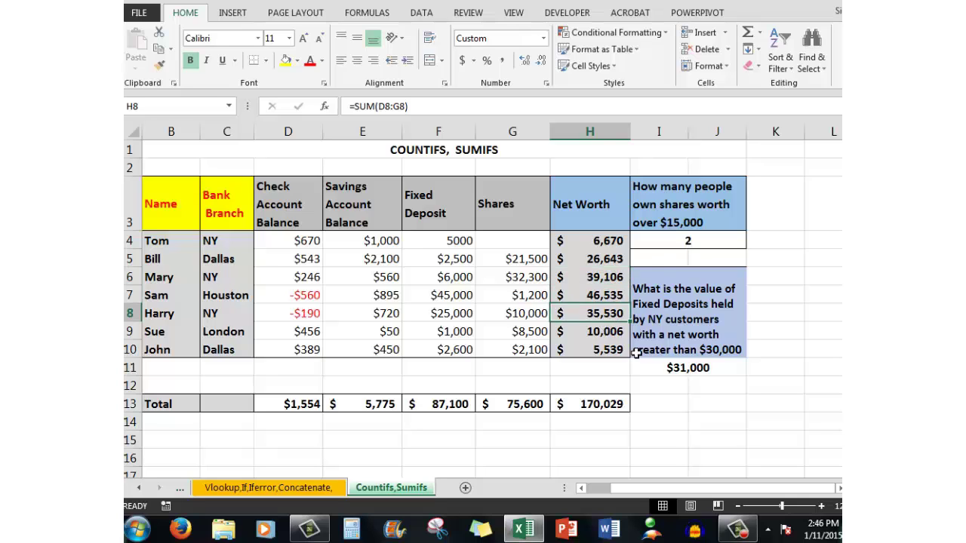
# Clear the existing formula in I11 and insert the SUMIFS function there from the Math & Trig category
pyautogui.click(681, 370)
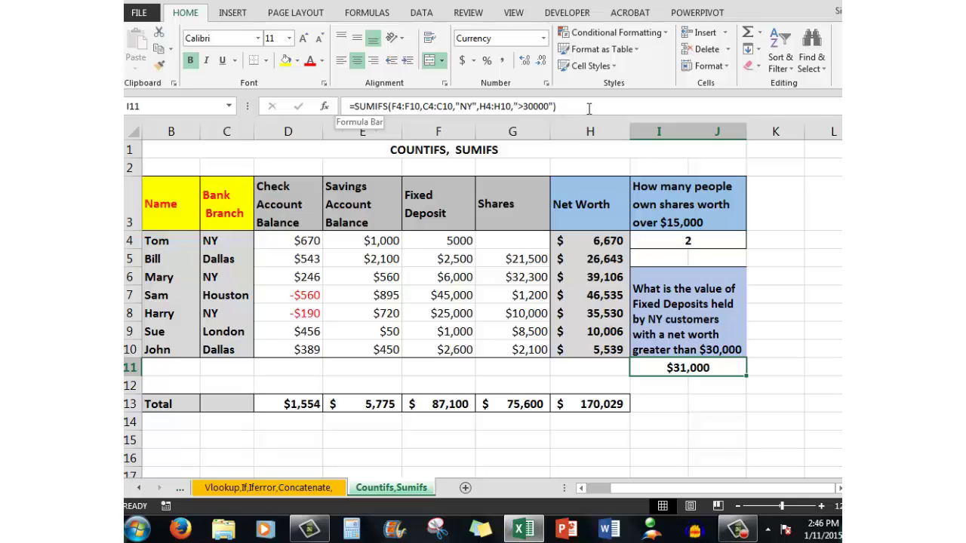
pyautogui.press('Delete')
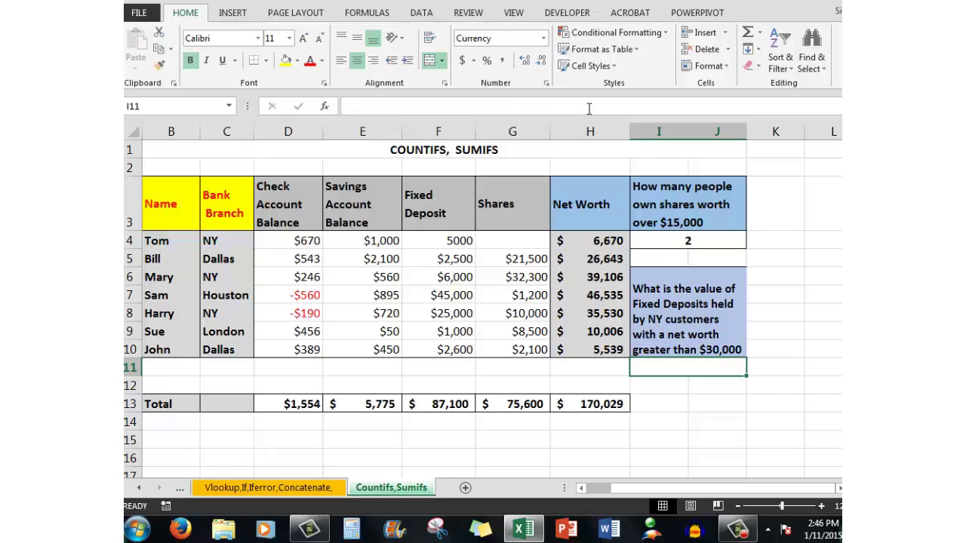
pyautogui.click(325, 107)
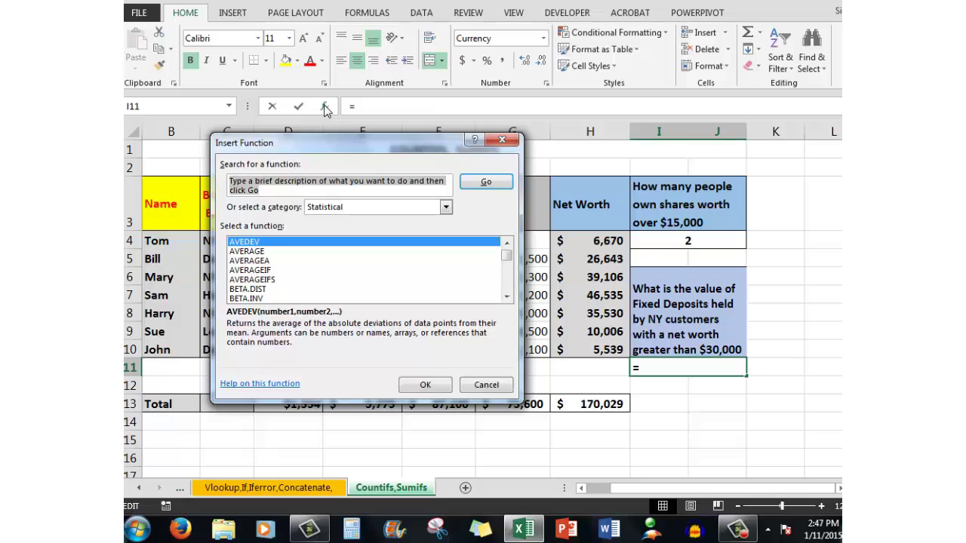
pyautogui.click(446, 208)
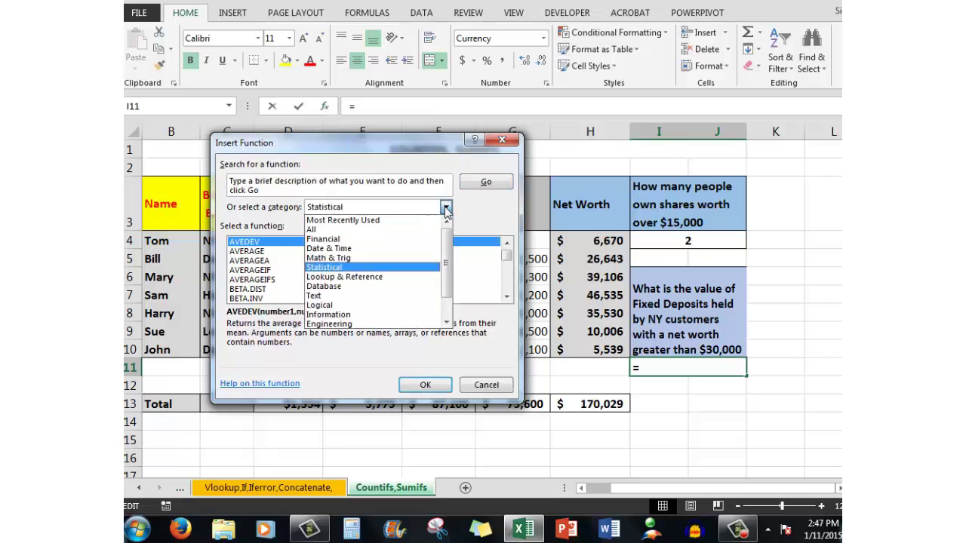
pyautogui.click(352, 258)
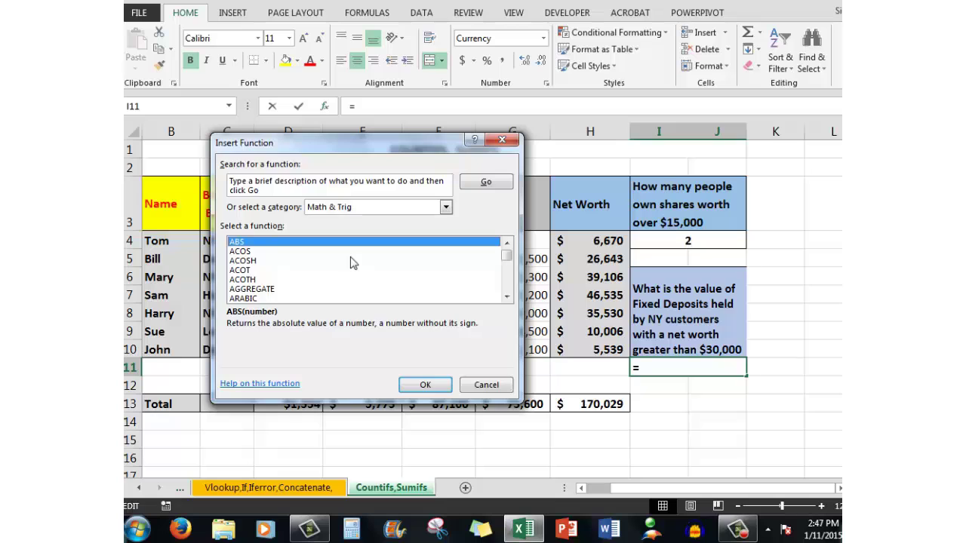
pyautogui.write('sum')
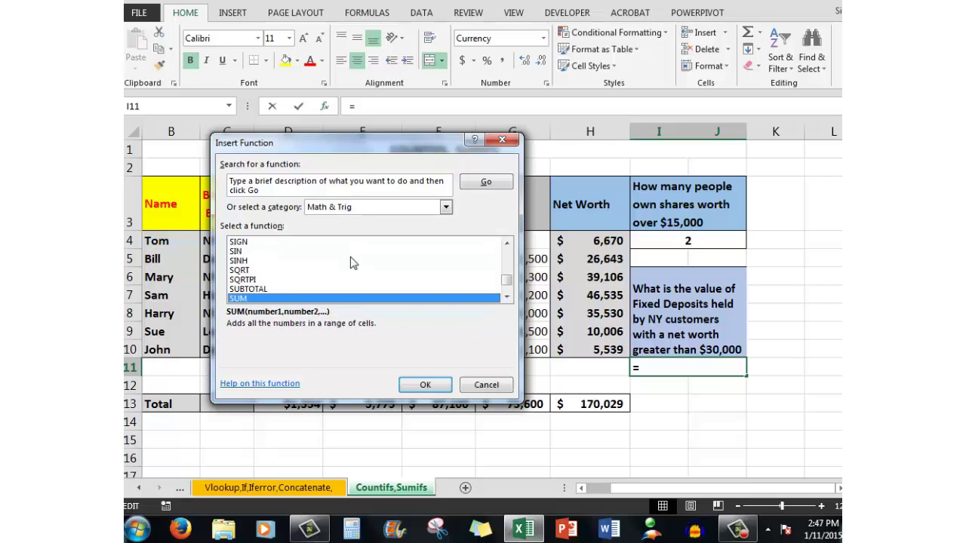
pyautogui.doubleClick(506, 296)
pyautogui.click(506, 296)
pyautogui.click(506, 296)
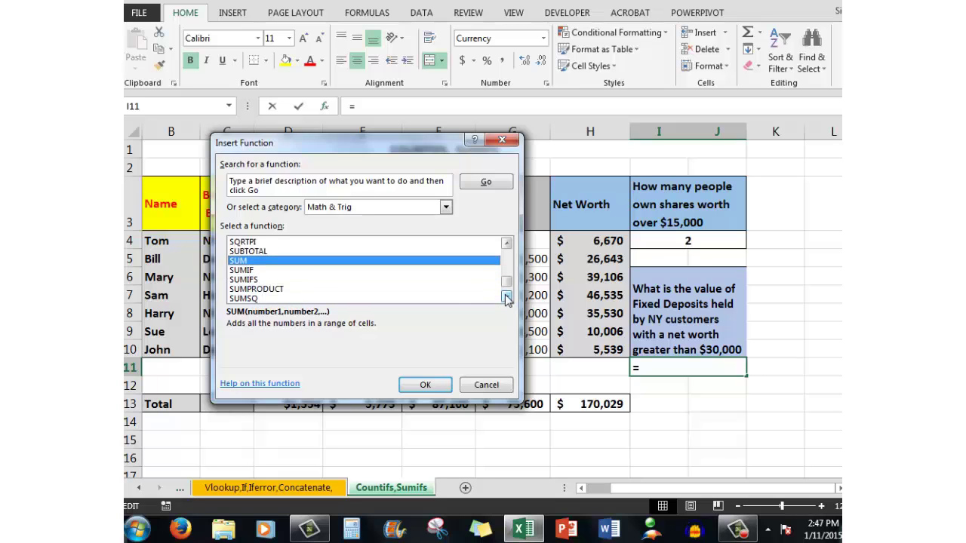
pyautogui.doubleClick(248, 280)
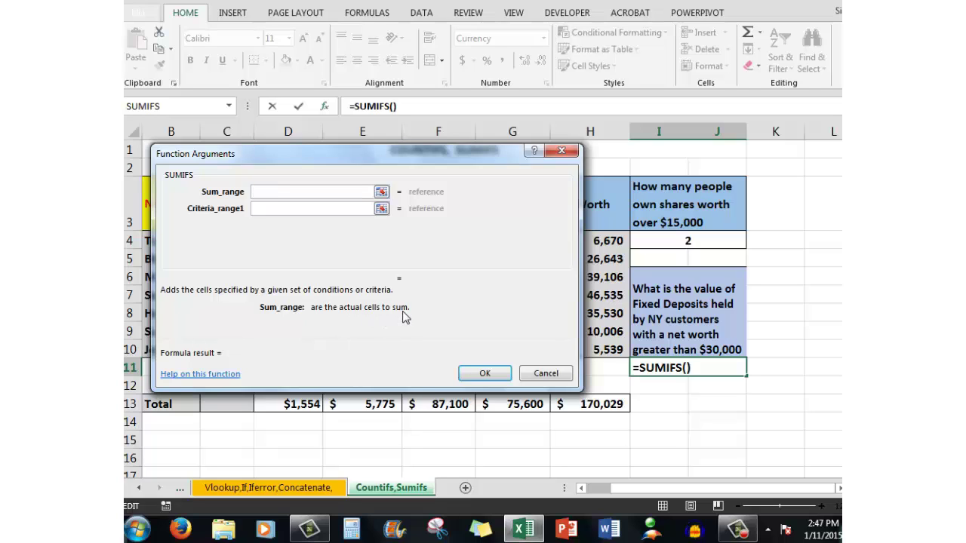
# Set the SUMIFS sum range to the Fixed Deposit values in F4:F10
pyautogui.click(382, 193)
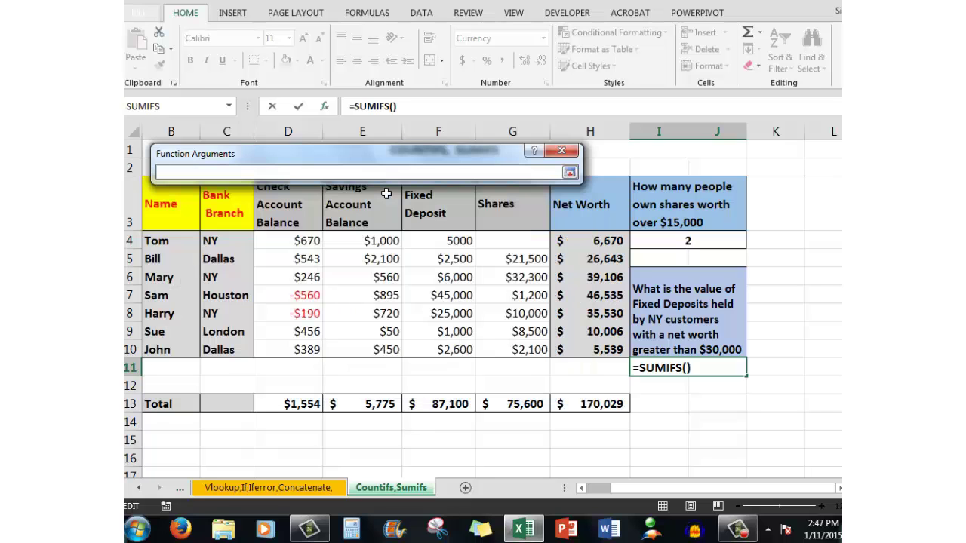
pyautogui.click(445, 241)
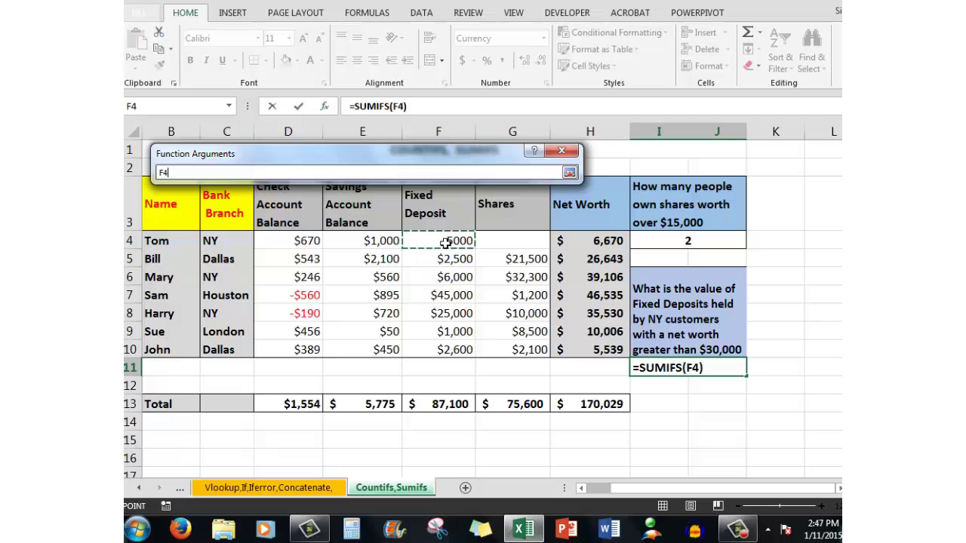
pyautogui.keyDown('shift'); pyautogui.click(443, 353); pyautogui.keyUp('shift')
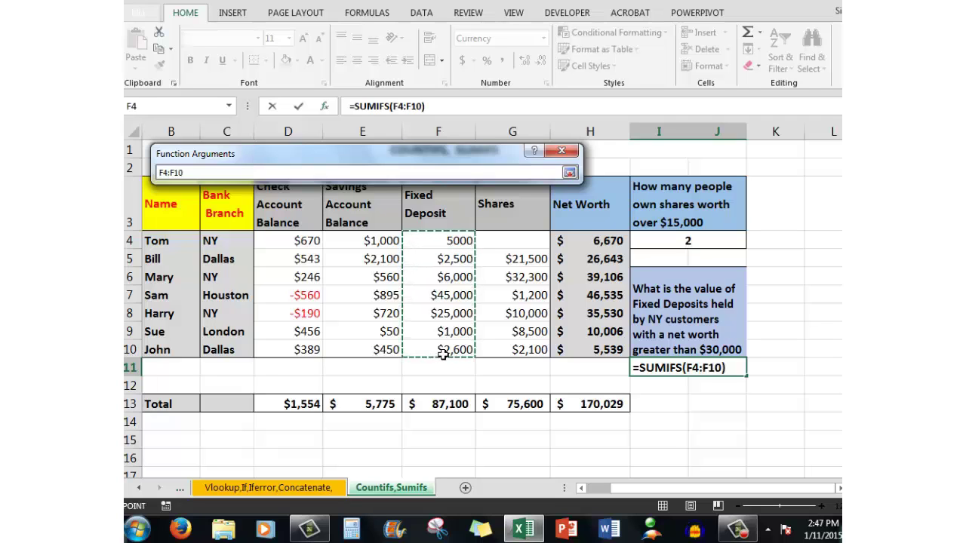
pyautogui.click(569, 173)
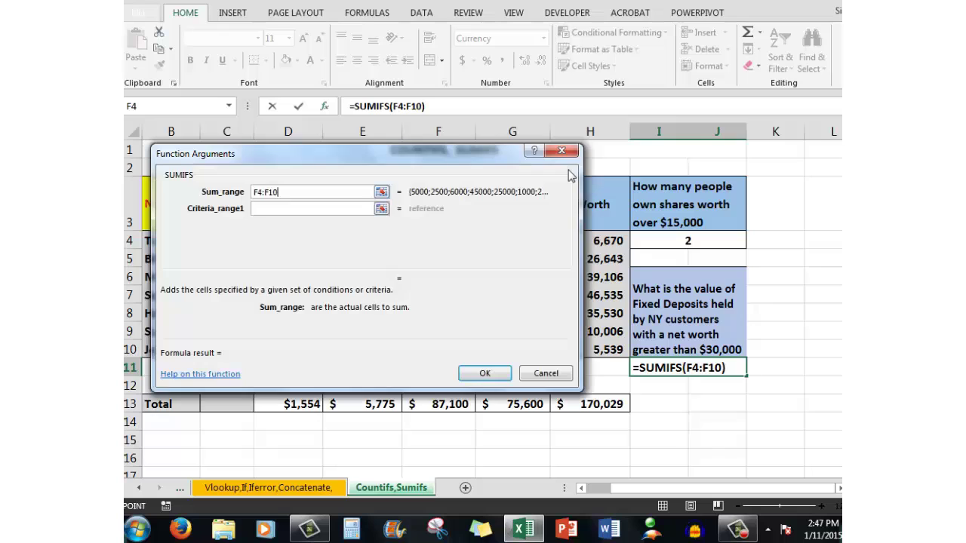
# Set the first SUMIFS criteria range to the Bank Branch cells C4:C10 with the criterion NY
pyautogui.click(300, 211)
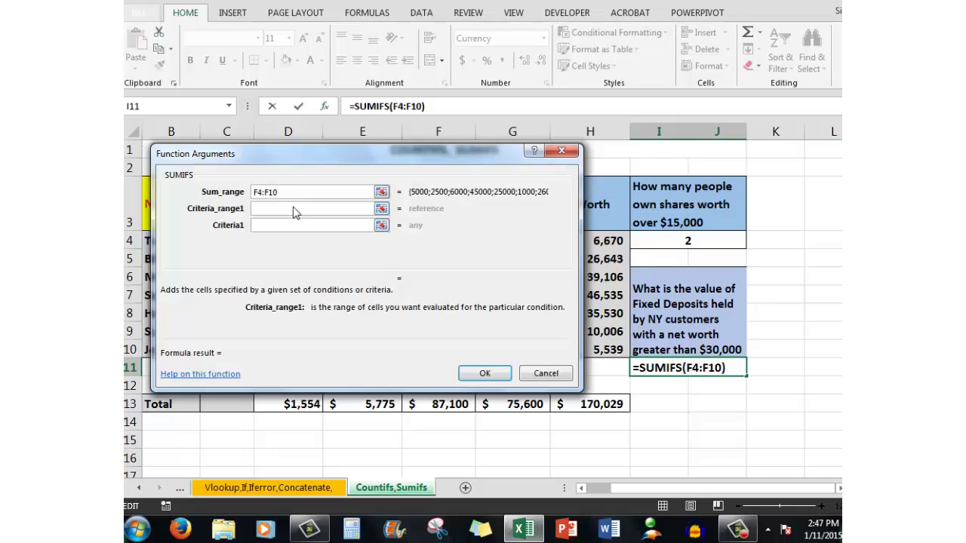
pyautogui.click(381, 209)
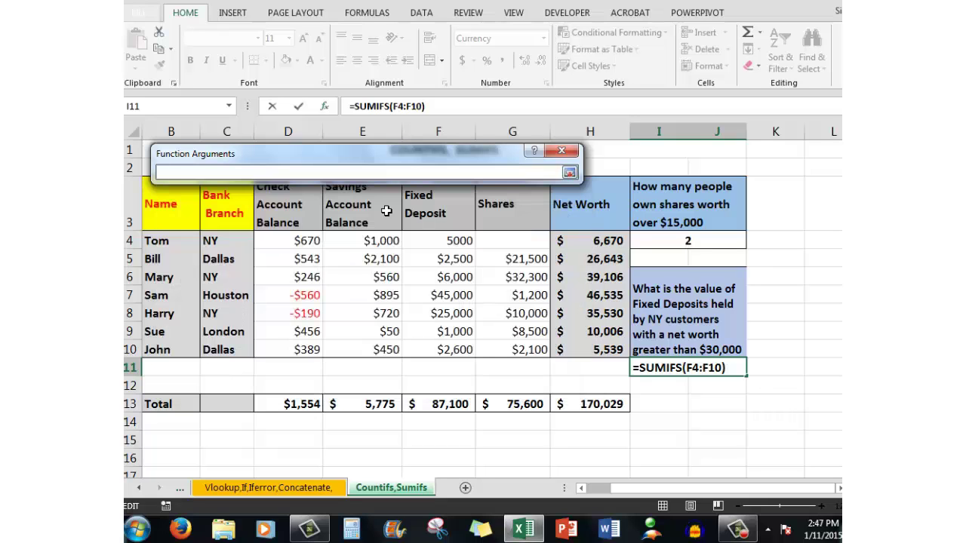
pyautogui.click(223, 241)
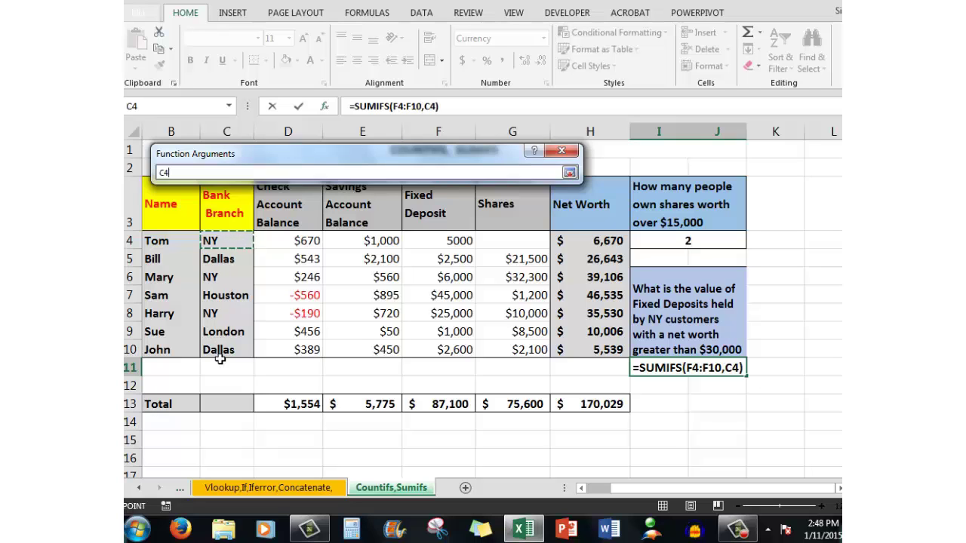
pyautogui.keyDown('shift'); pyautogui.click(219, 357); pyautogui.keyUp('shift')
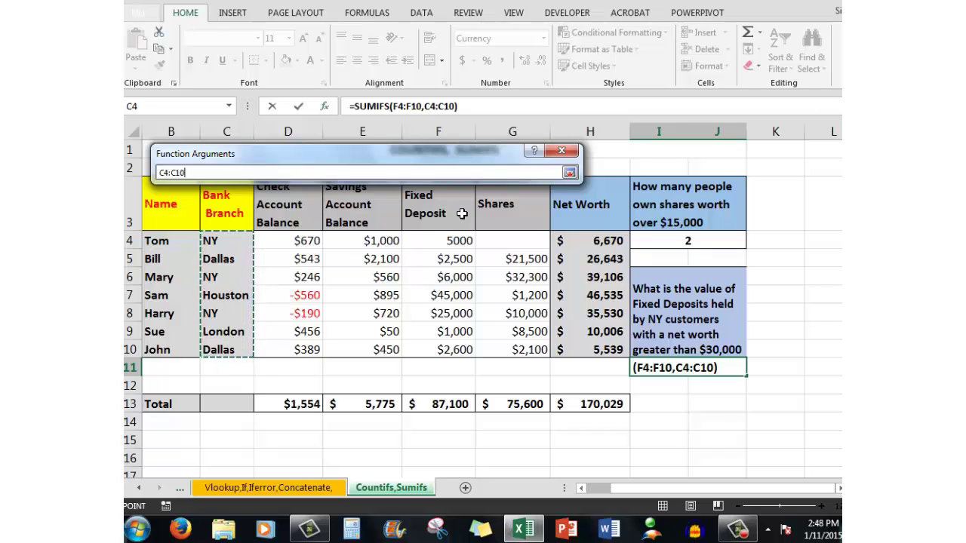
pyautogui.click(569, 173)
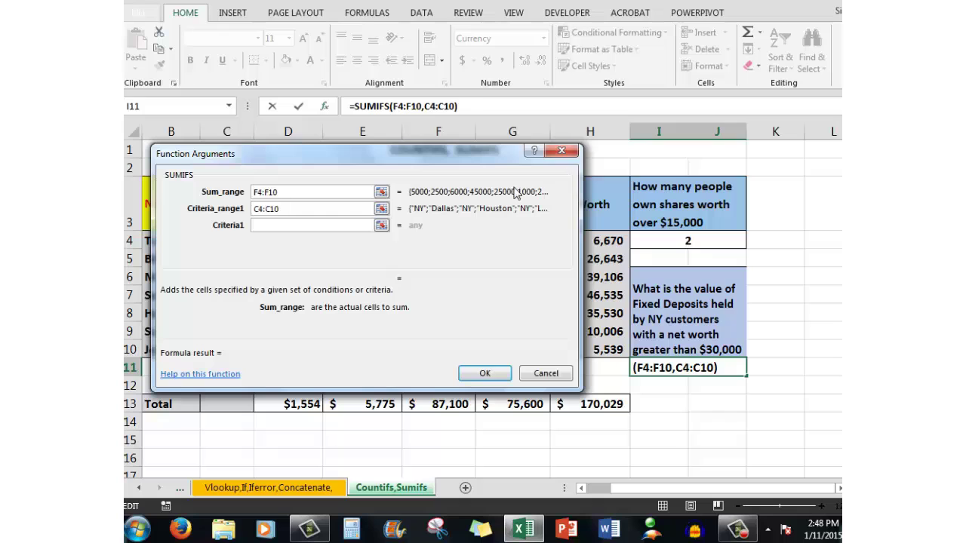
pyautogui.click(301, 230)
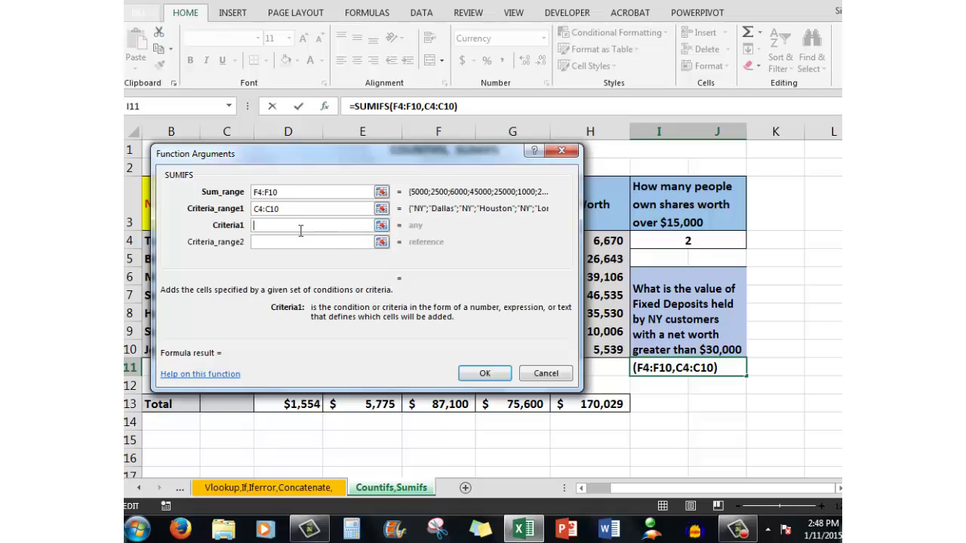
pyautogui.write('NY')
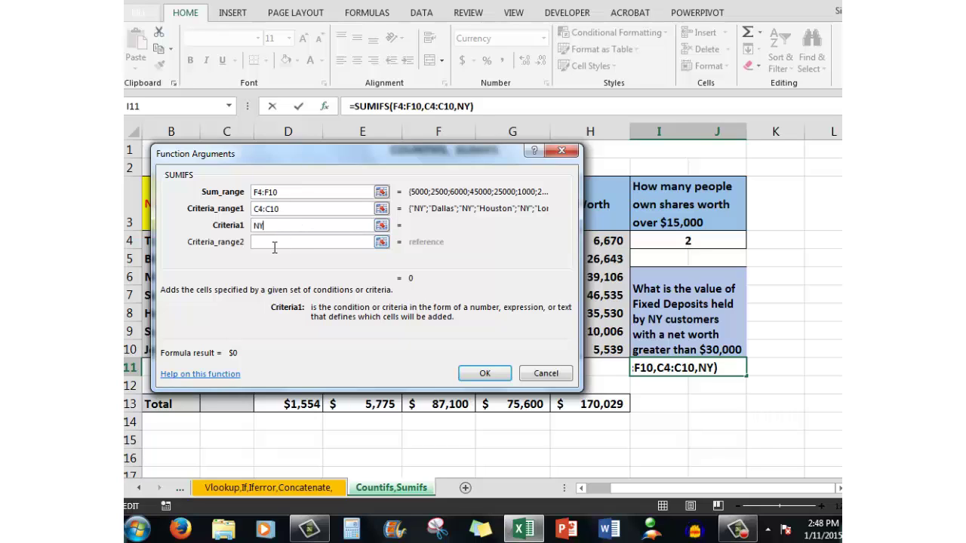
# Set the second SUMIFS criteria range to the Net Worth values in H4:H10
pyautogui.click(275, 247)
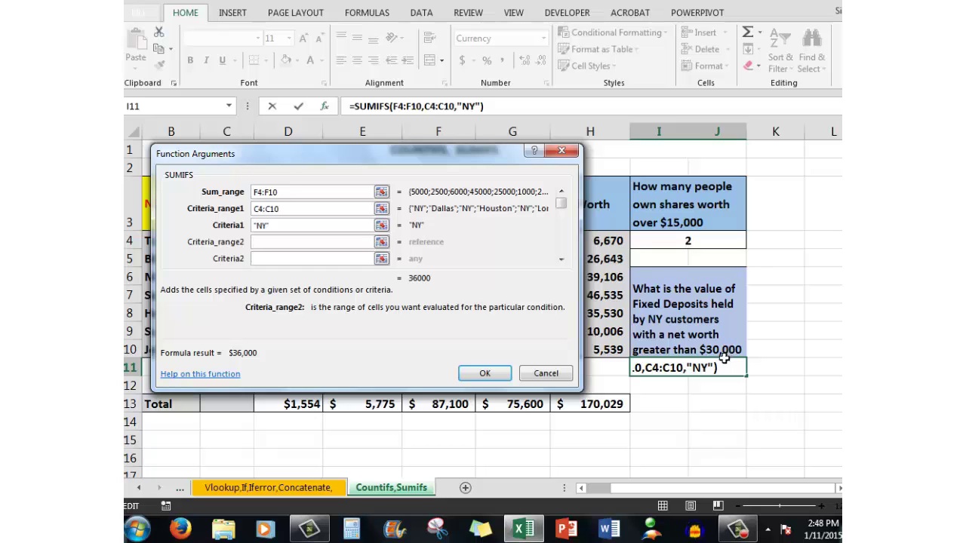
pyautogui.click(382, 241)
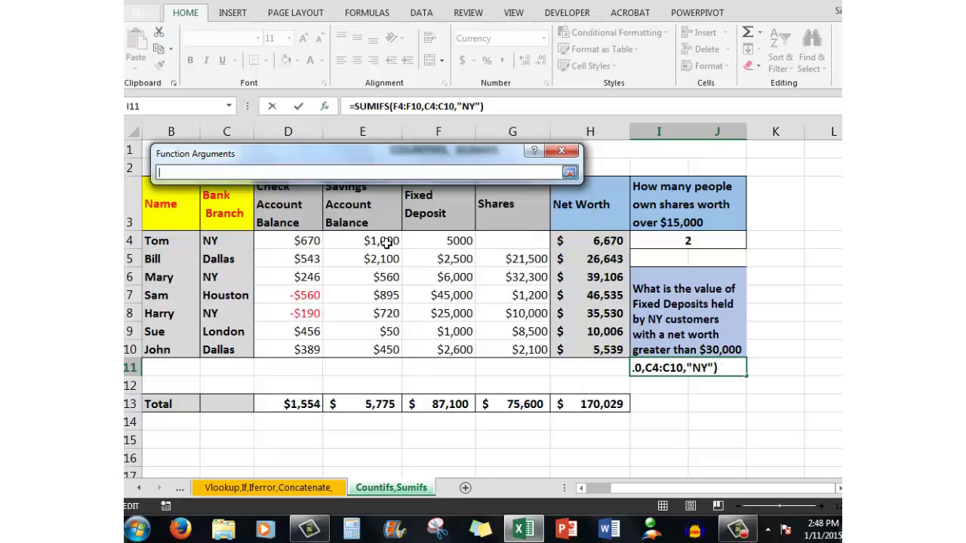
pyautogui.click(595, 246)
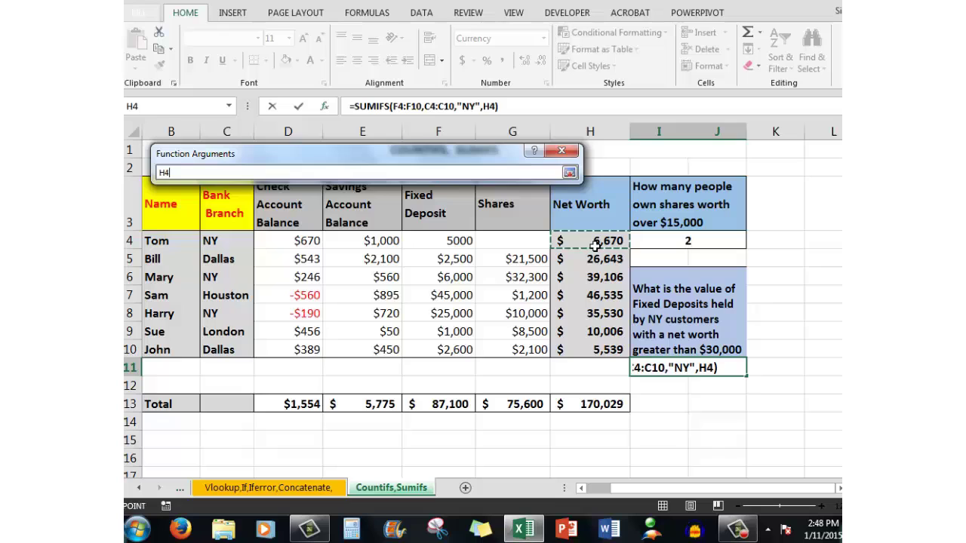
pyautogui.keyDown('shift'); pyautogui.click(598, 353); pyautogui.keyUp('shift')
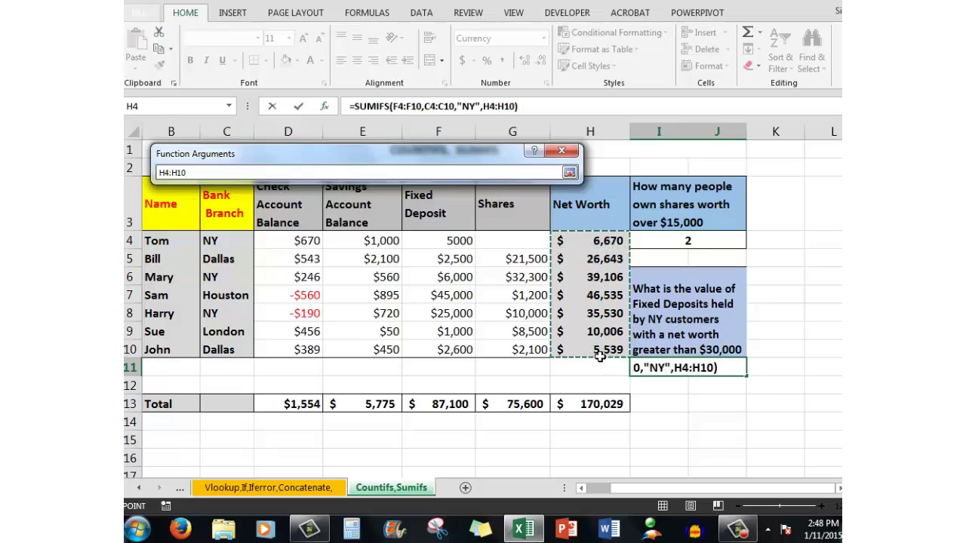
pyautogui.click(569, 172)
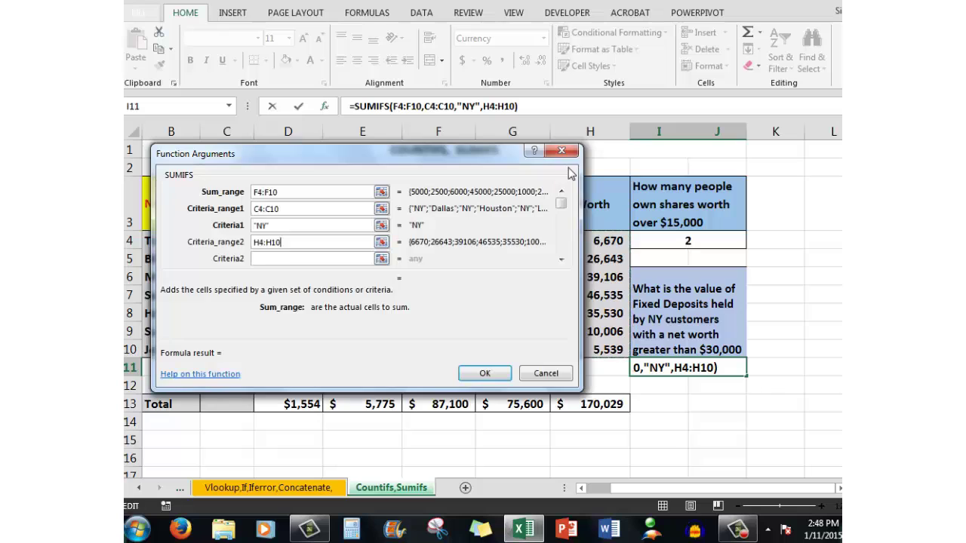
# Complete the SUMIFS formula in I11 with the second criterion >30000, and check it against the fixed deposits in F8 and F6
pyautogui.click(309, 261)
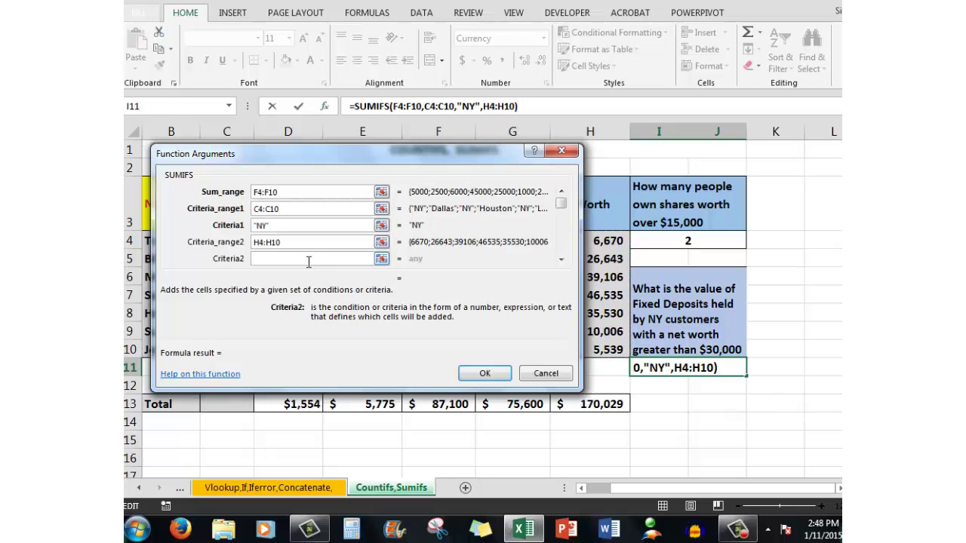
pyautogui.write('>30')
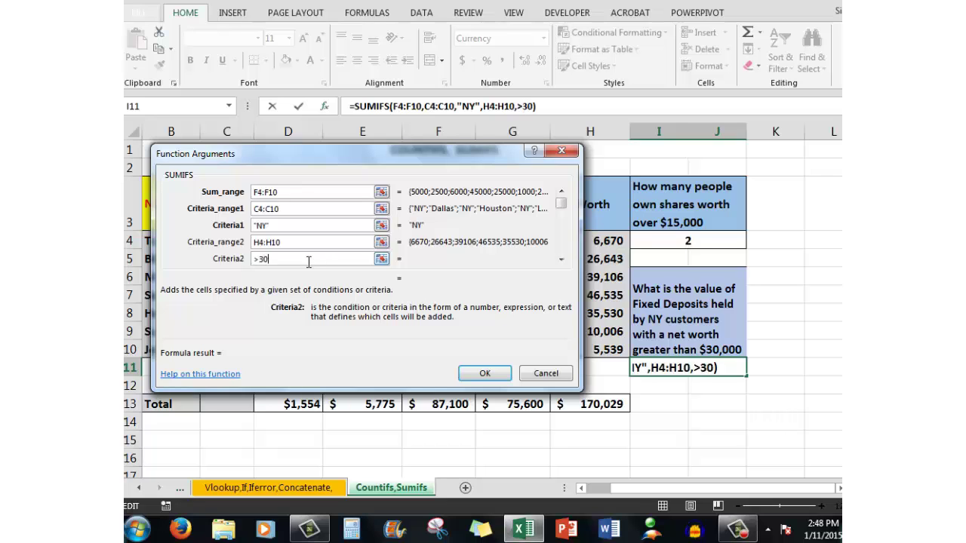
pyautogui.write('000')
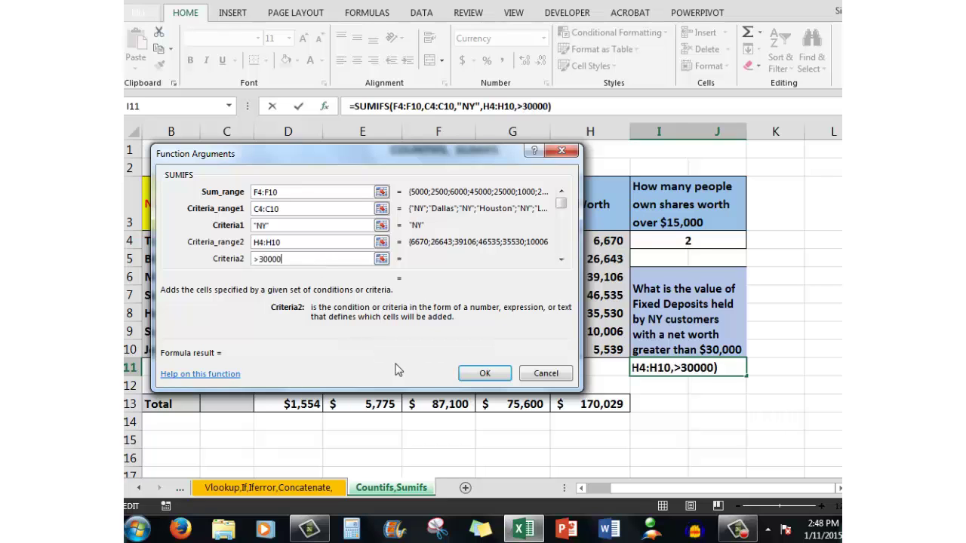
pyautogui.click(477, 376)
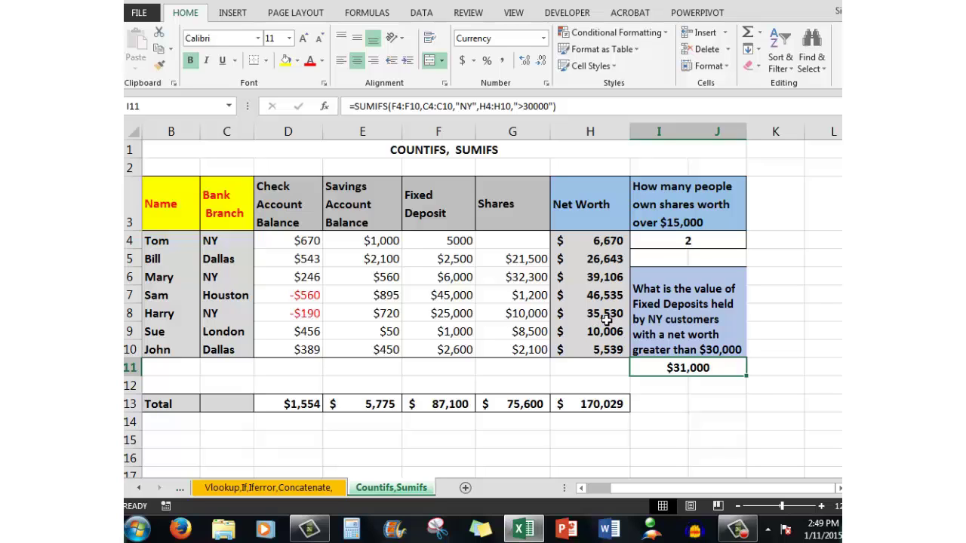
pyautogui.click(459, 320)
pyautogui.click(465, 284)
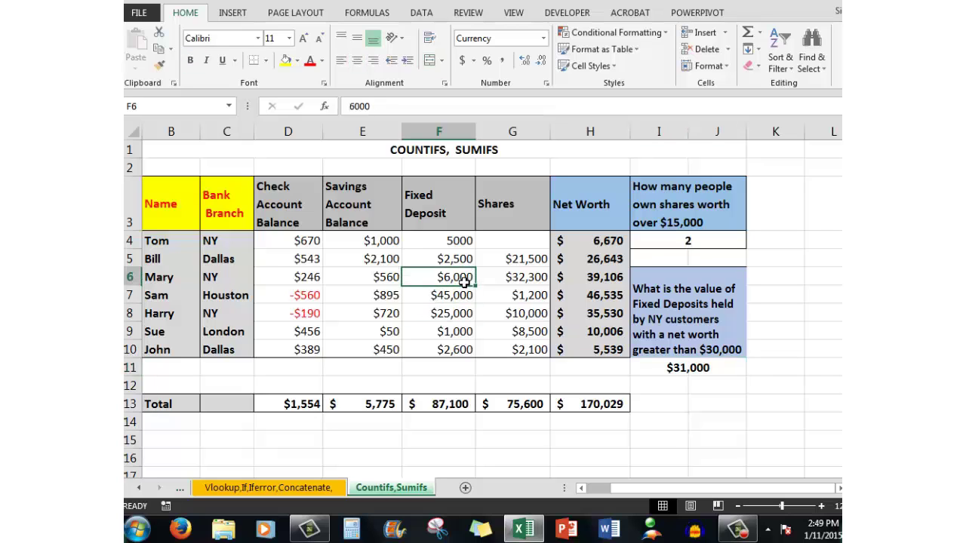